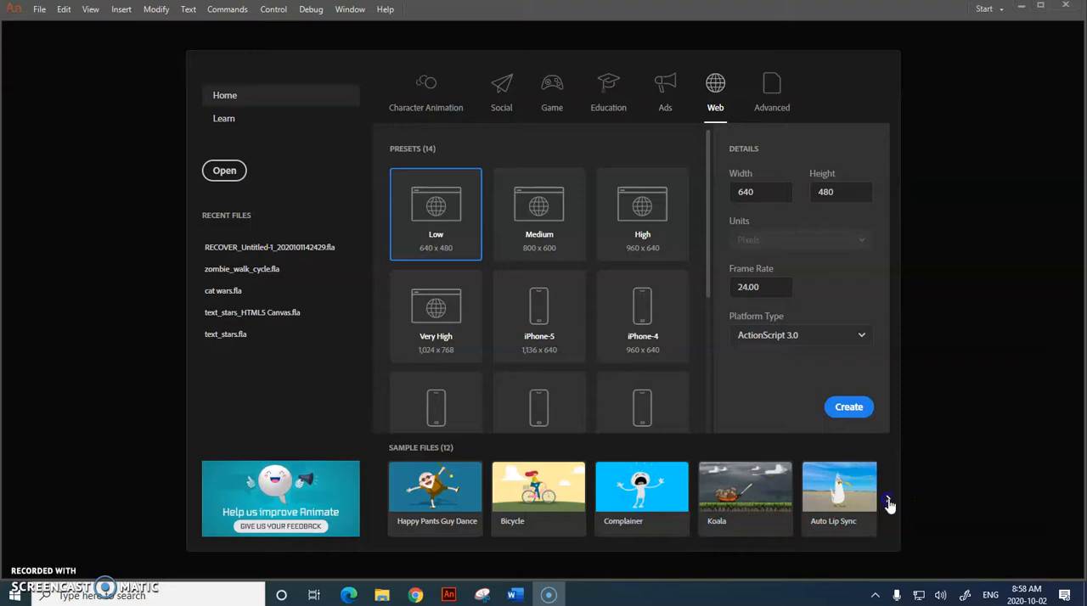
Step: Browse the sample files and open the Layer Depth sample
left_click(889, 501)
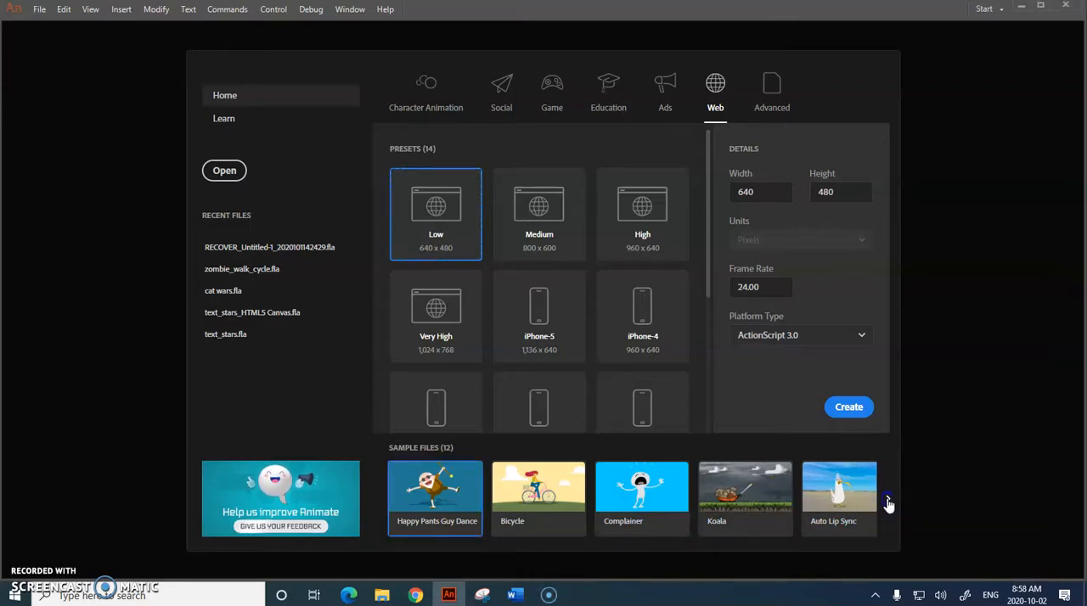
left_click(889, 501)
left_click(888, 501)
left_click(888, 502)
left_click(888, 502)
left_click(888, 501)
left_click(888, 502)
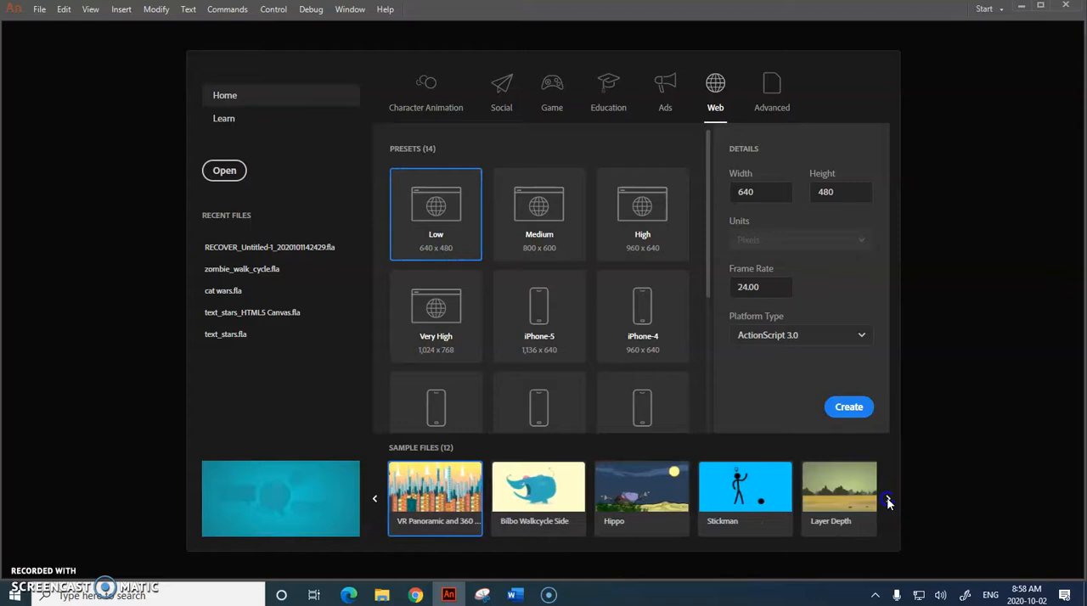
left_click(888, 502)
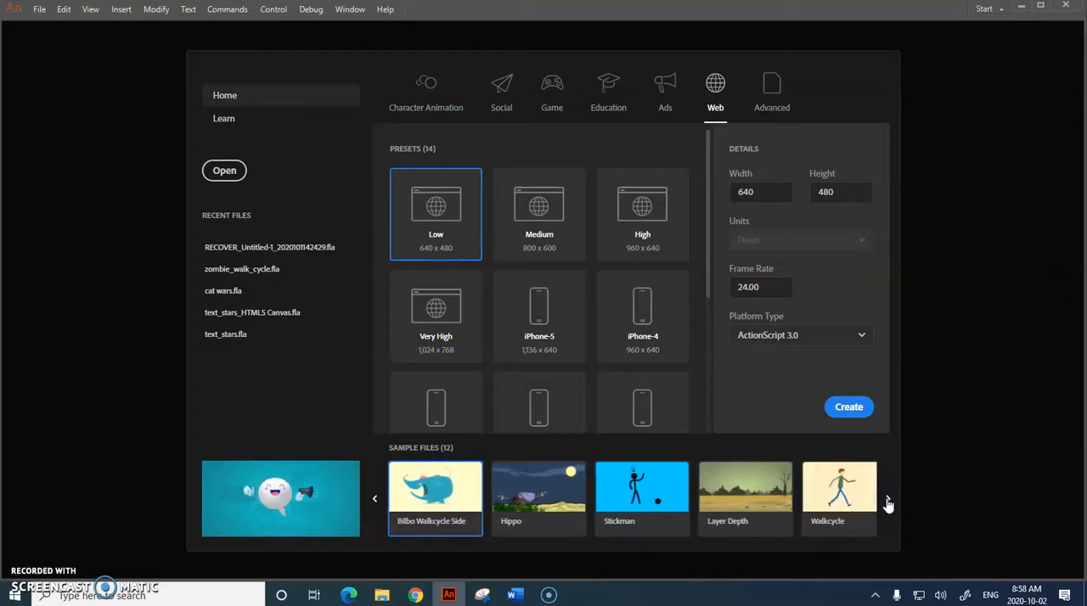
left_click(727, 507)
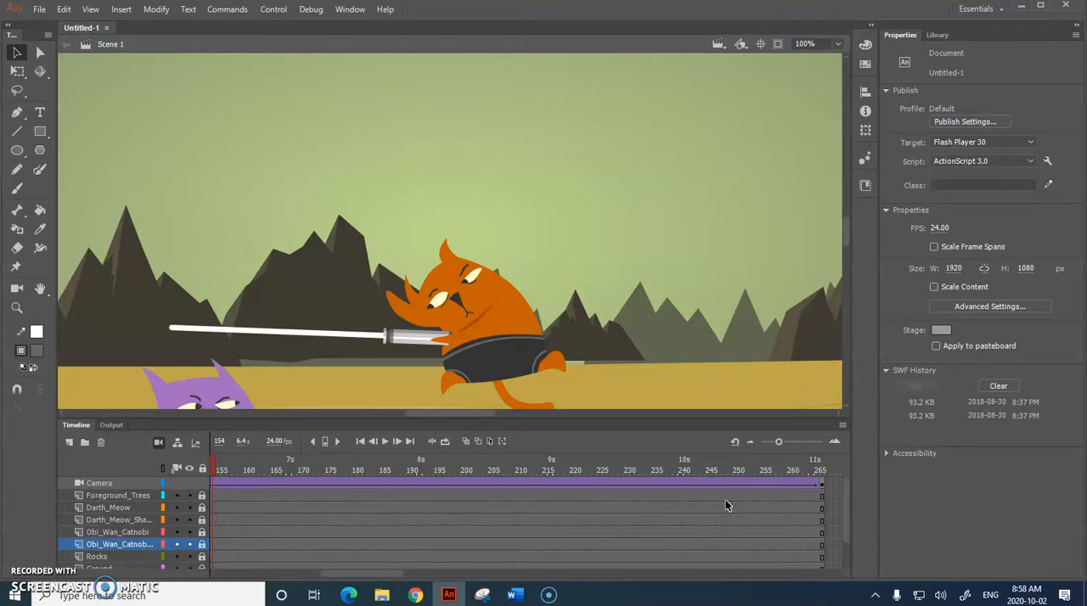
Step: Test the movie to watch the cat lightsaber animation and close the preview window
key("ctrl+Return")
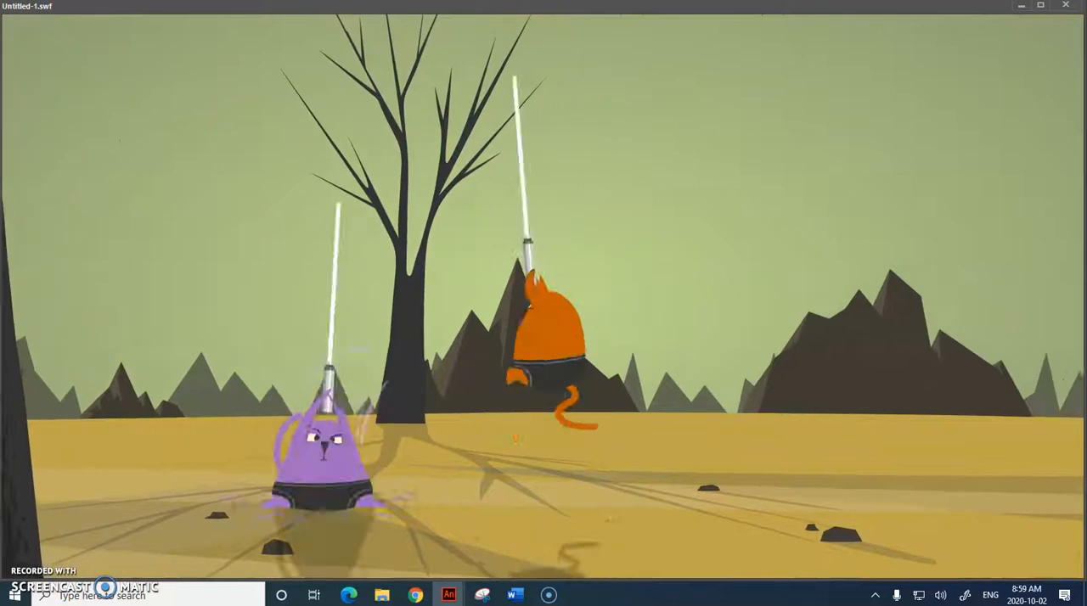
left_click(1064, 5)
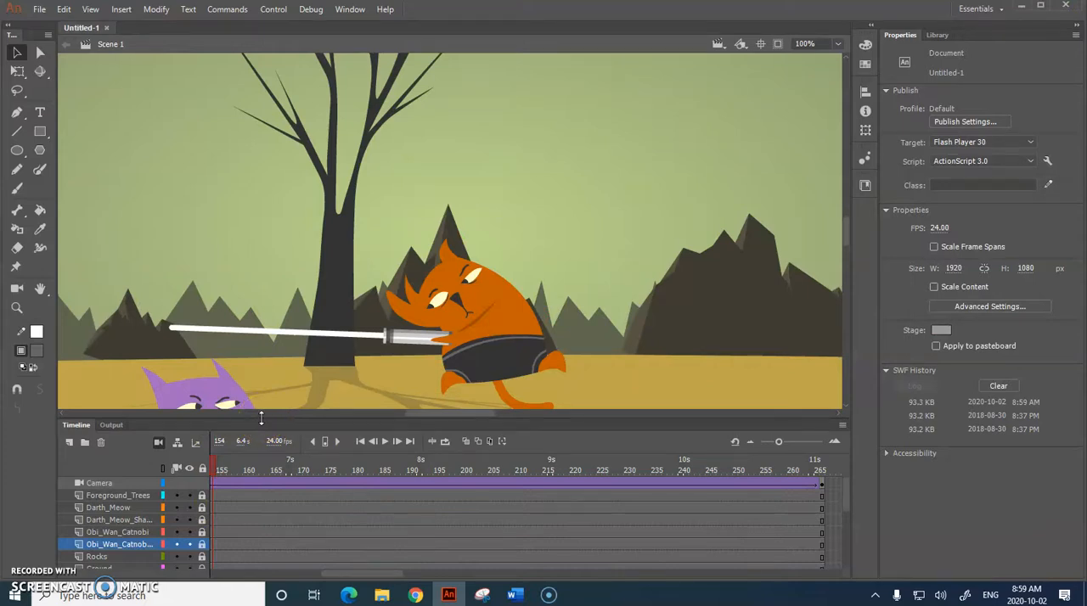
left_click(29, 576)
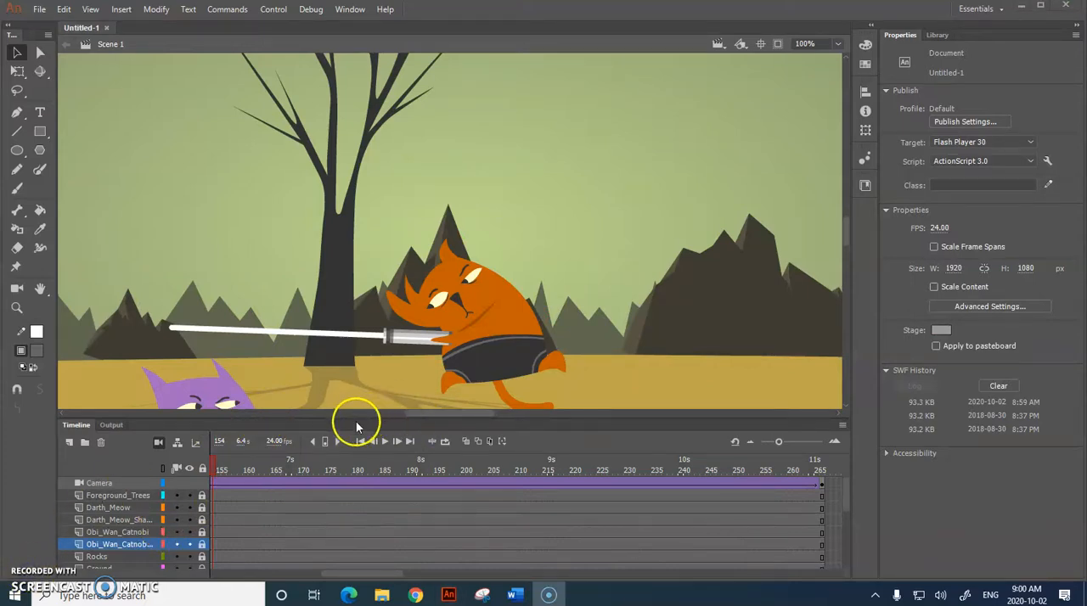
Step: Enlarge the timeline until all layers from Camera to Sky are listed, and move the playhead to frame 1
left_click_drag(351, 417, 361, 467)
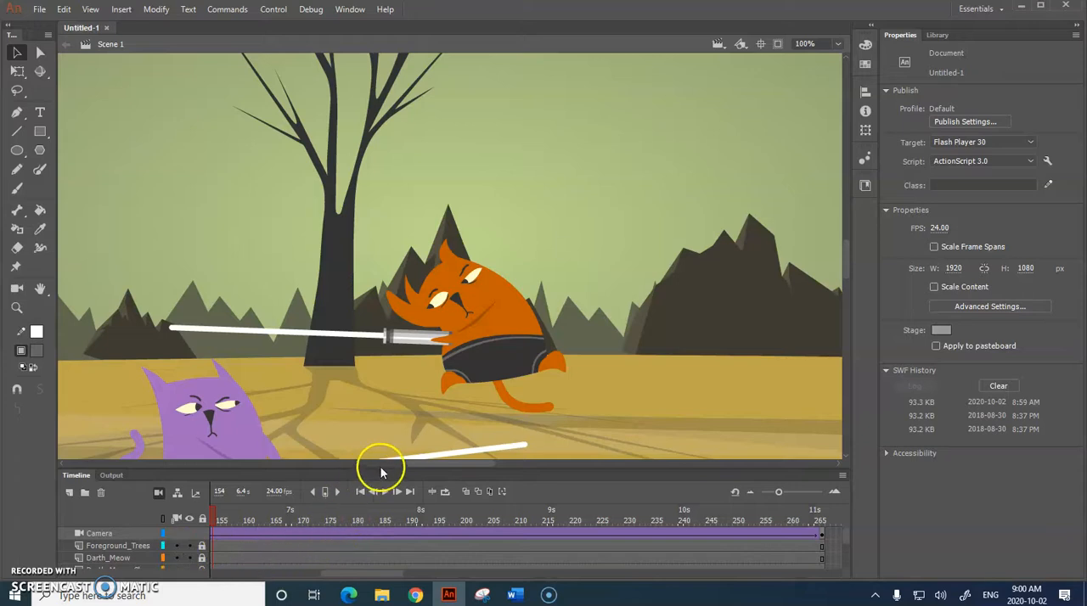
left_click_drag(380, 470, 428, 348)
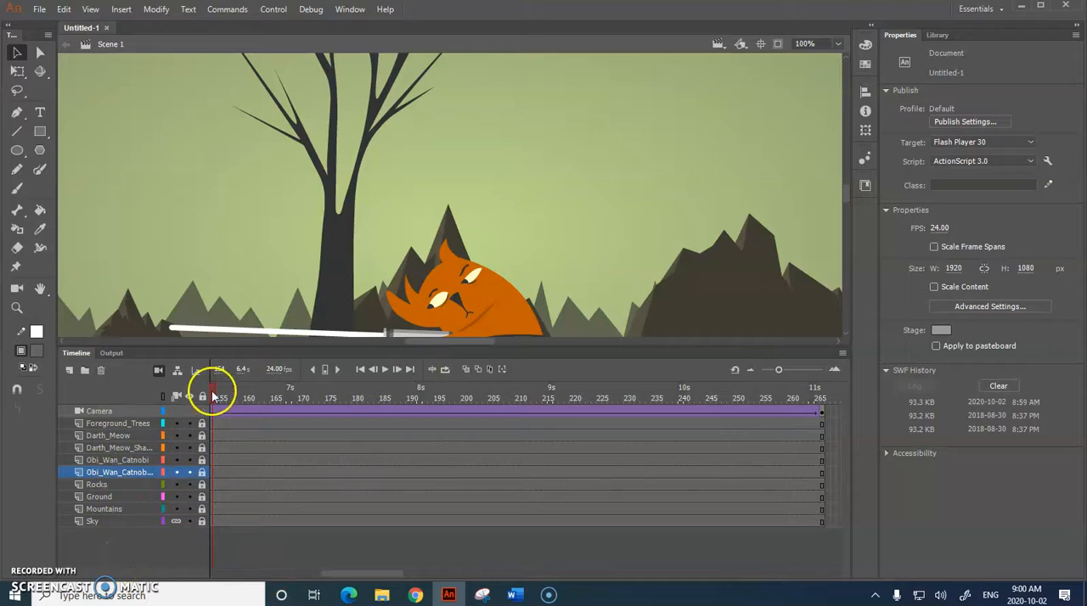
left_click_drag(212, 393, 133, 387)
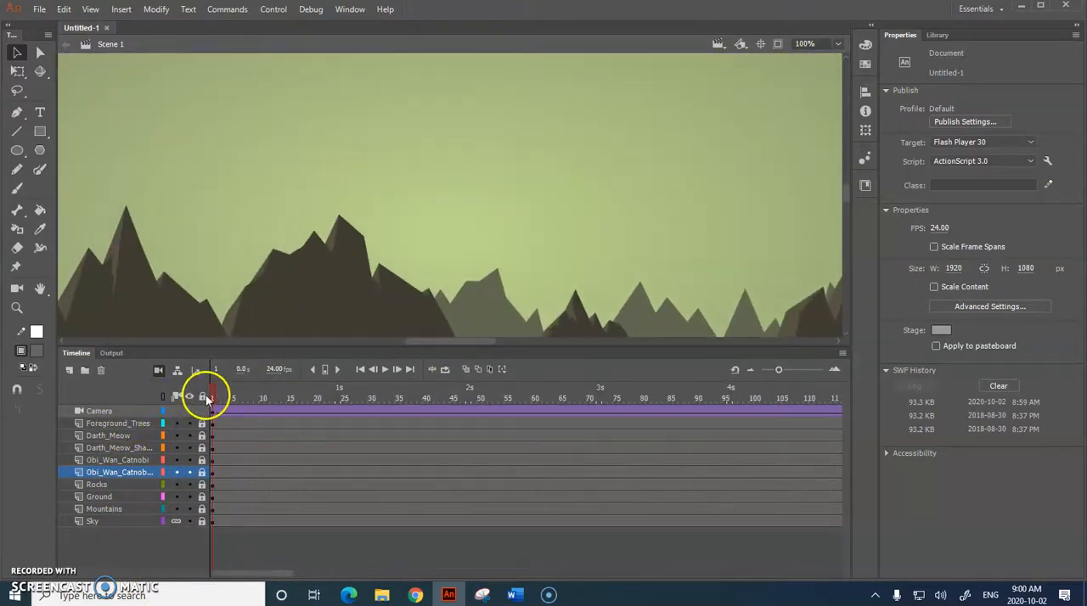
mouse_move(214, 395)
left_mouse_down()
mouse_move(306, 404)
mouse_move(212, 396)
left_mouse_up()
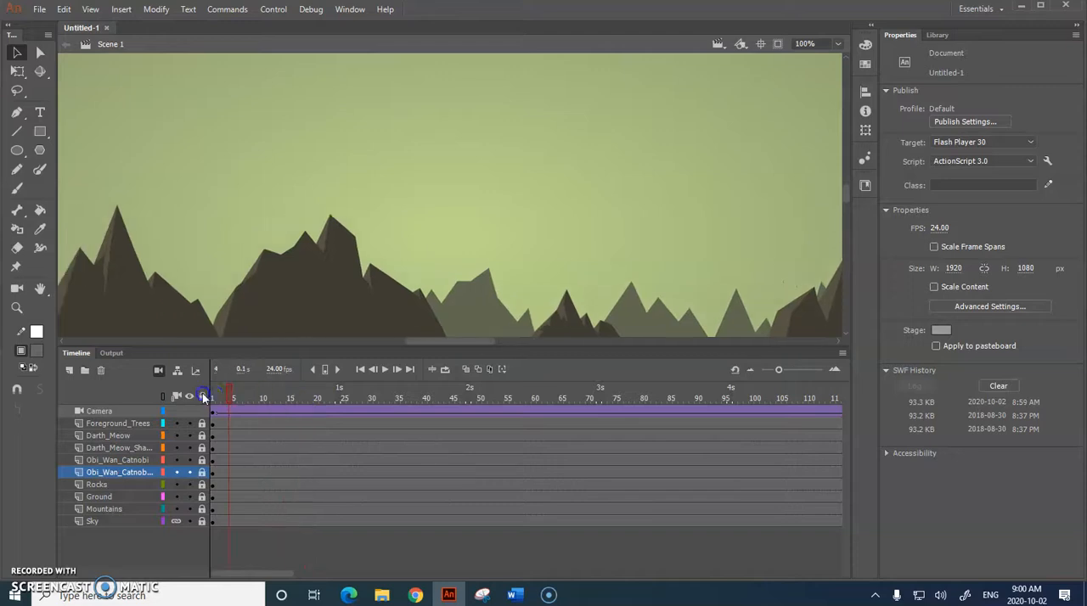
mouse_move(493, 340)
left_mouse_down()
mouse_move(199, 340)
mouse_move(512, 342)
mouse_move(410, 346)
mouse_move(499, 348)
left_mouse_up()
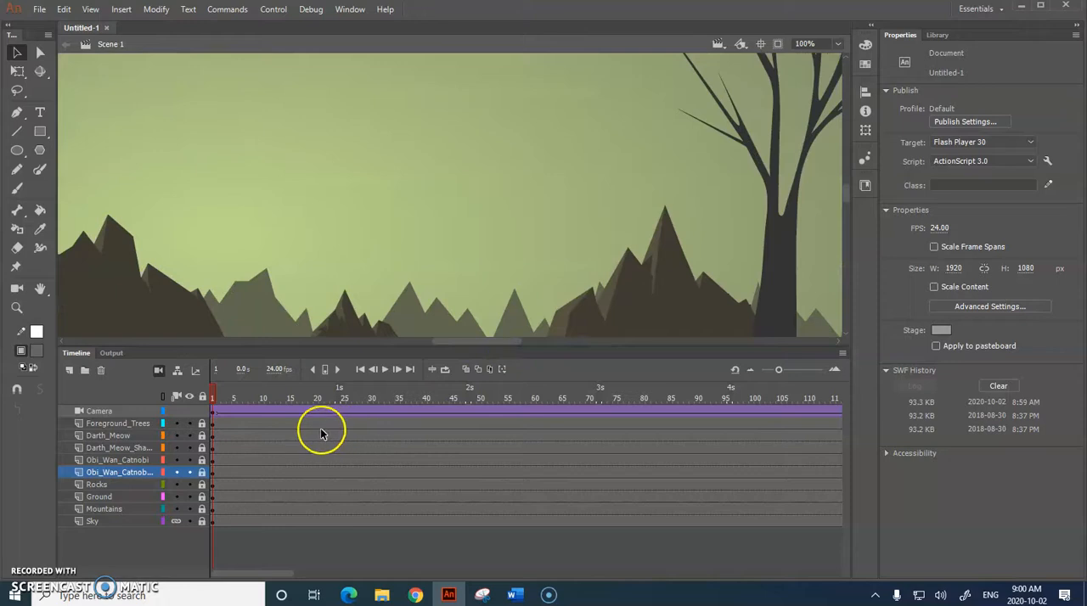
Step: Widen the timeline's layer name column to show the full names and scrub the playhead to frame 80
left_click_drag(212, 395, 366, 399)
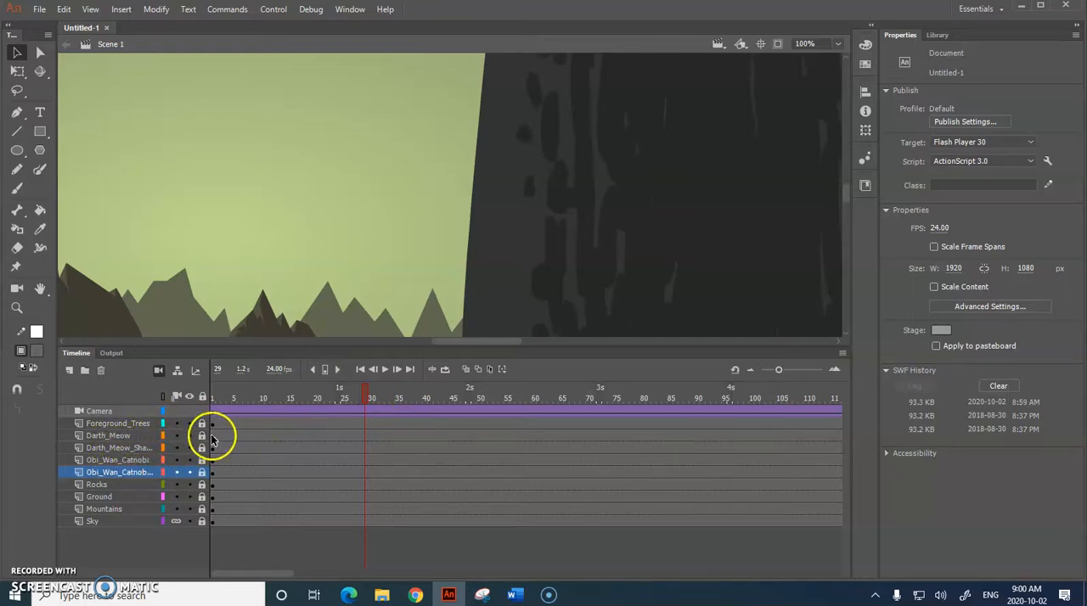
left_click_drag(208, 435, 249, 433)
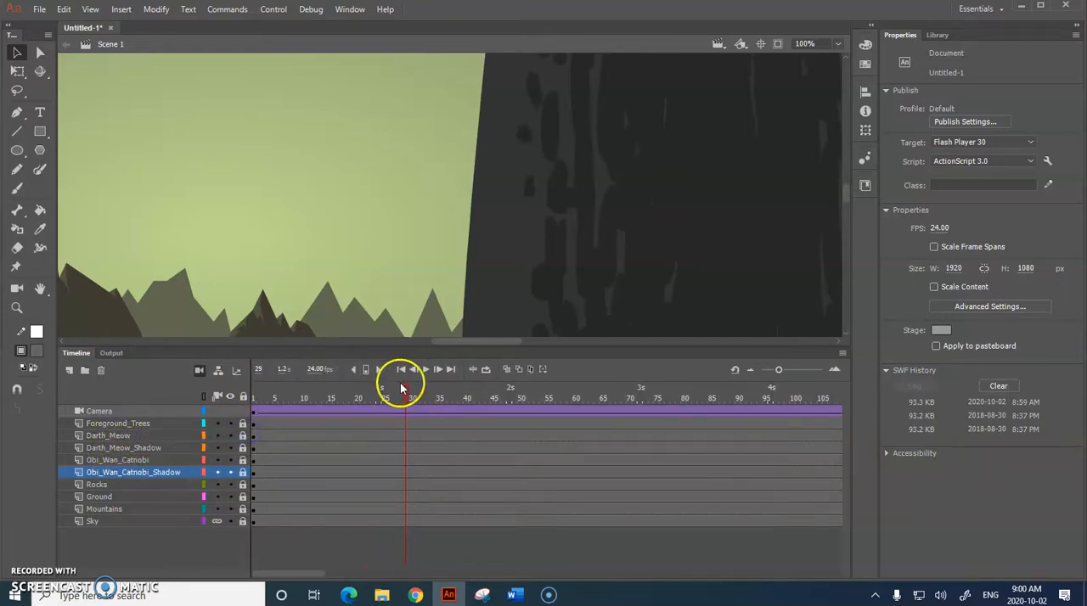
left_click_drag(407, 396, 659, 404)
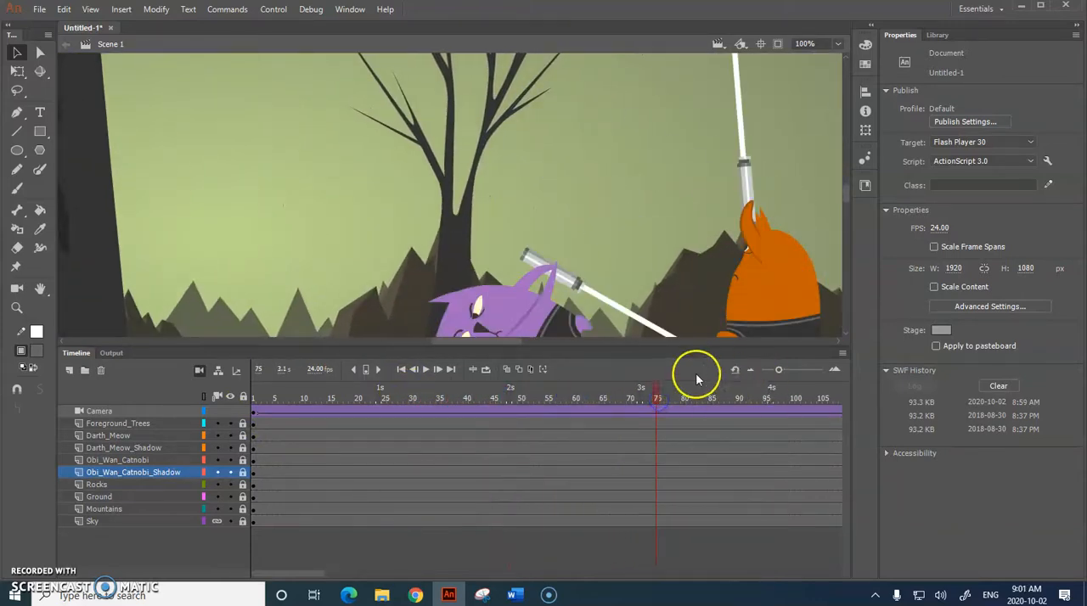
left_click_drag(707, 344, 714, 387)
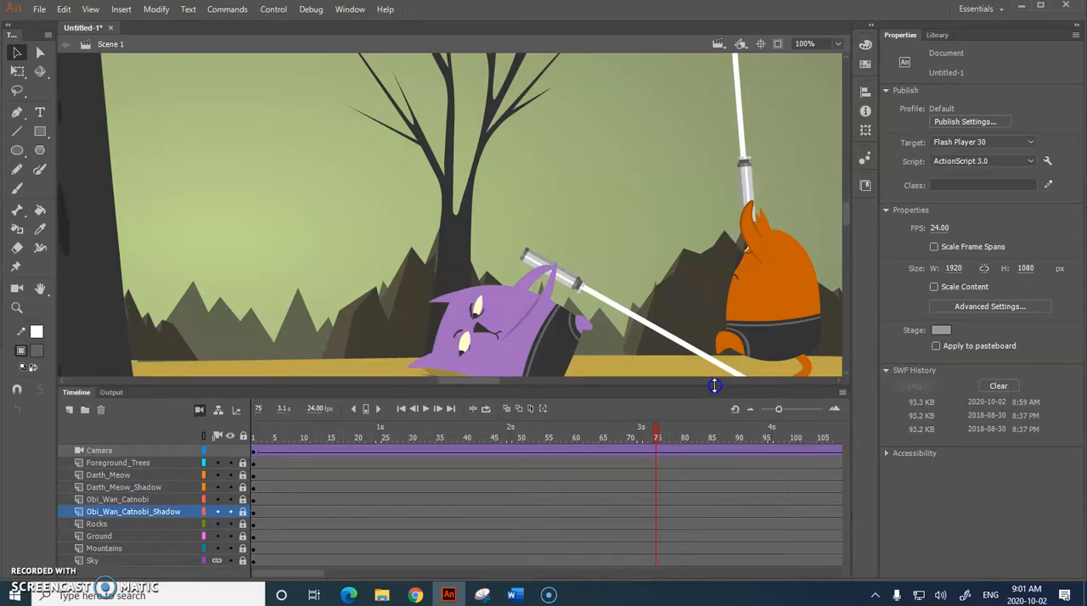
left_click_drag(656, 429, 678, 427)
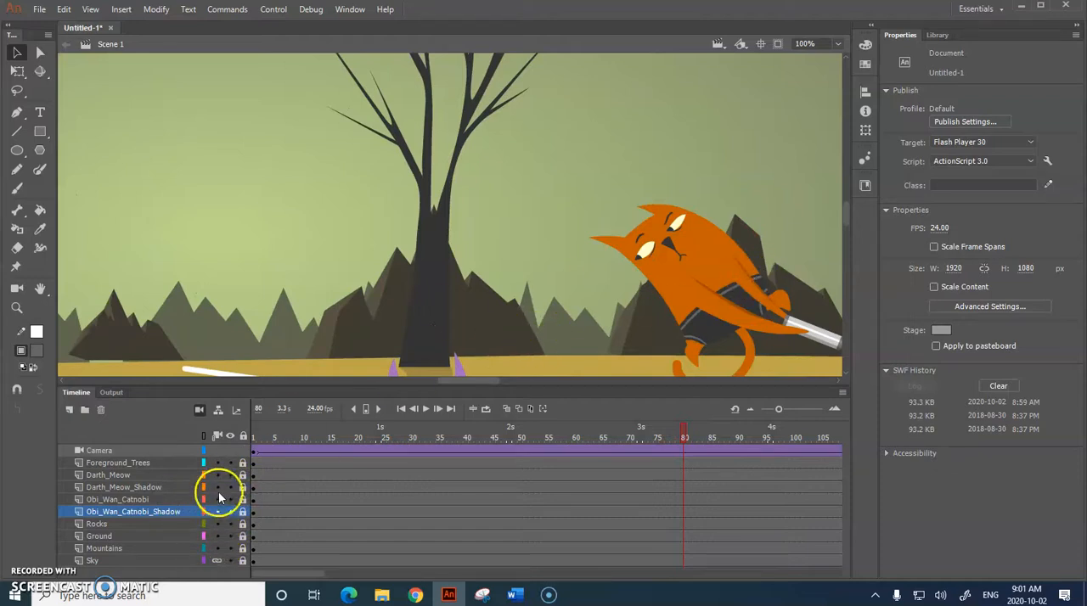
Step: Unlock only the Darth_Meow and Obi_Wan_Catnobi layers, keeping all the others locked
left_click(243, 437)
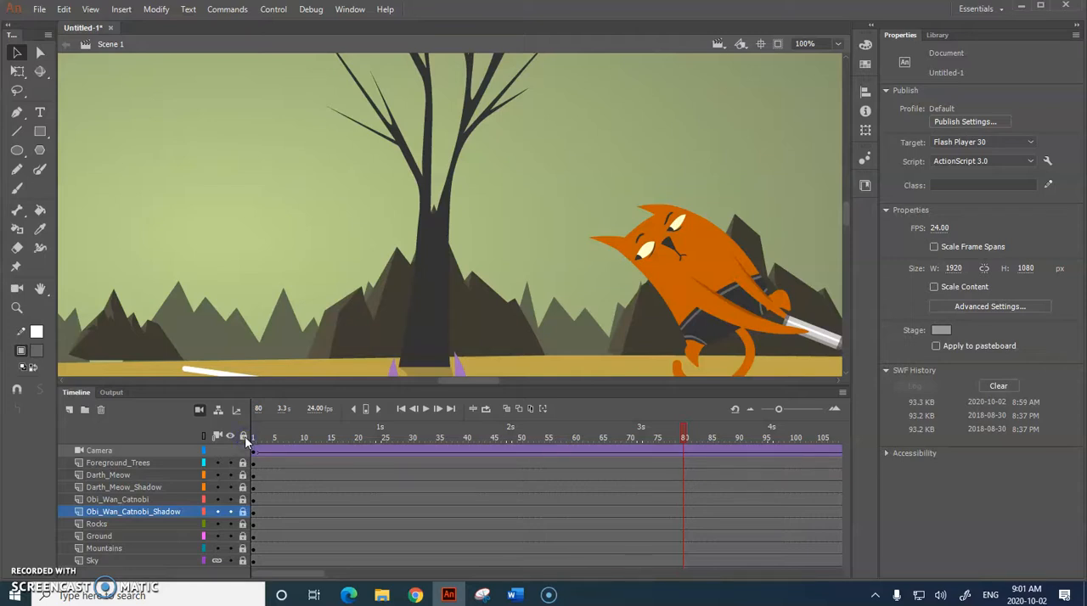
left_click(243, 476)
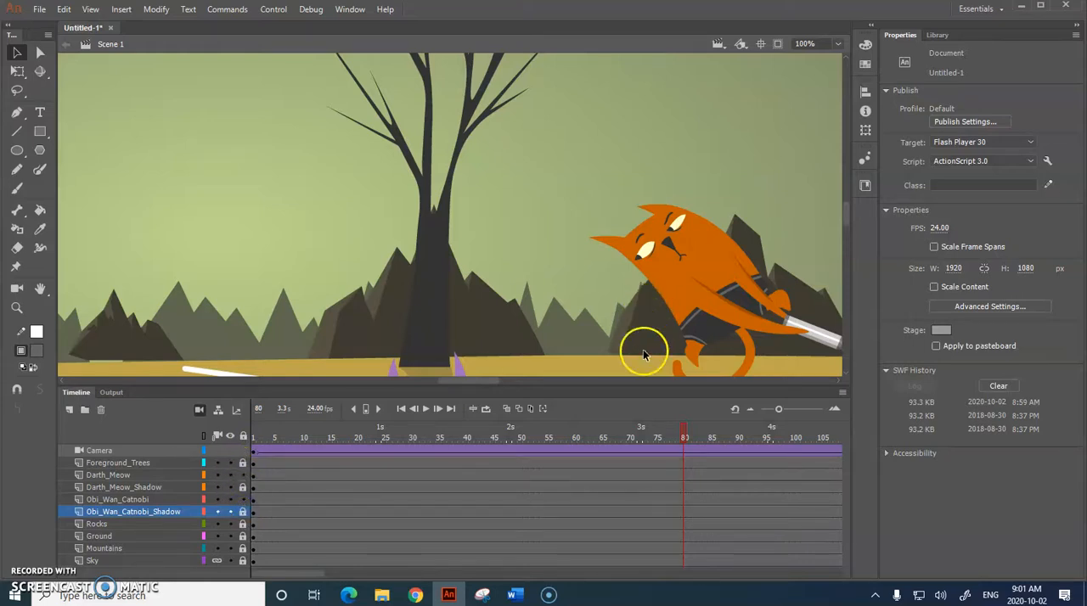
mouse_move(842, 218)
left_mouse_down()
mouse_move(845, 237)
mouse_move(846, 222)
left_mouse_up()
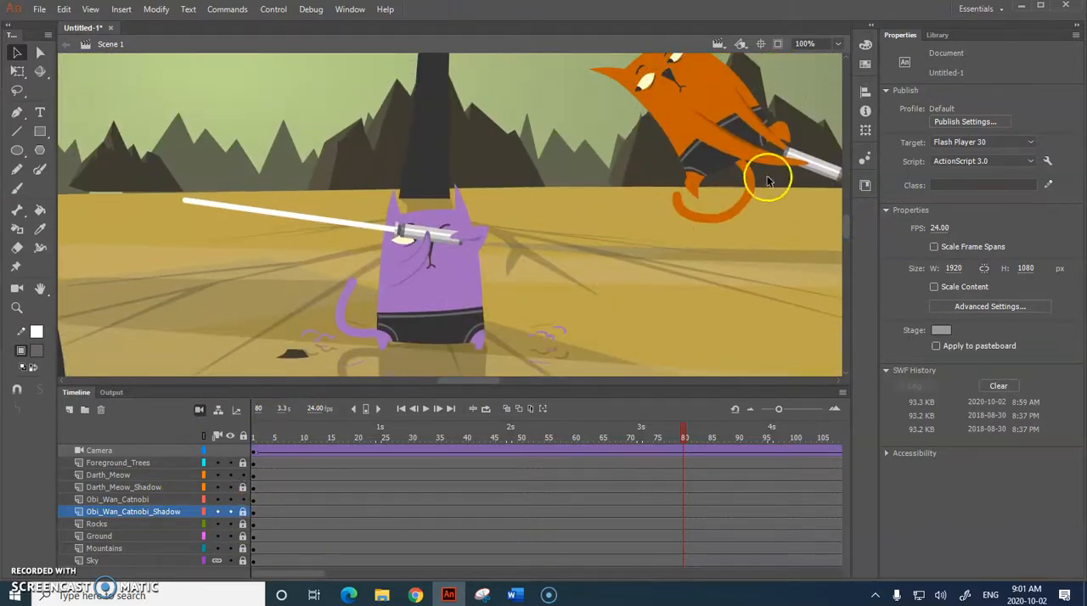
left_click_drag(846, 227, 846, 222)
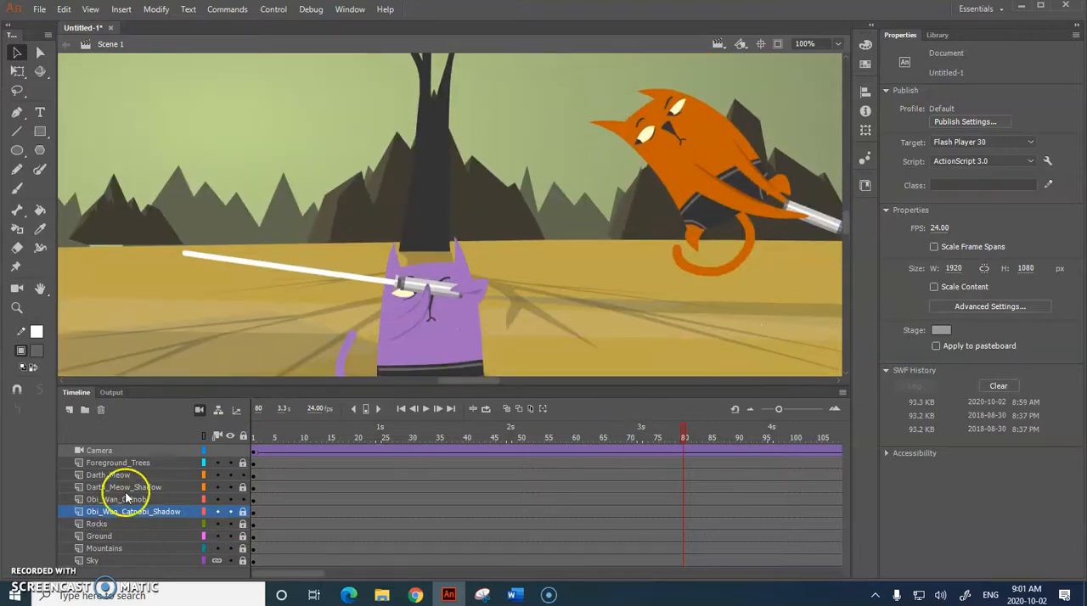
Step: Toggle the visibility of all layers and of the Darth_Meow layer off and back on to check their contents
left_click(230, 436)
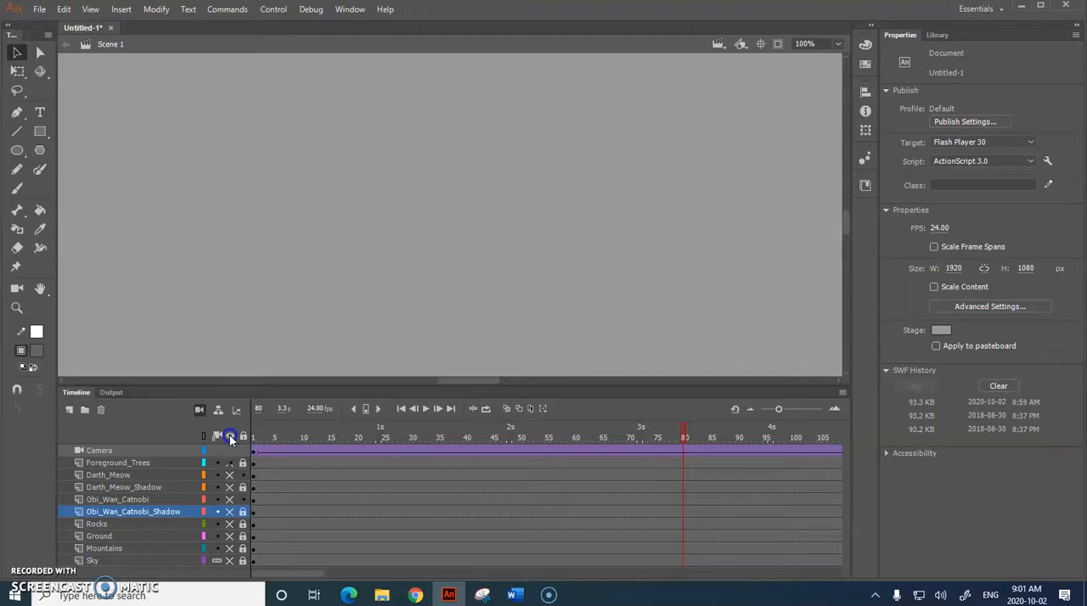
left_click(230, 436)
left_click(230, 436)
left_click(230, 437)
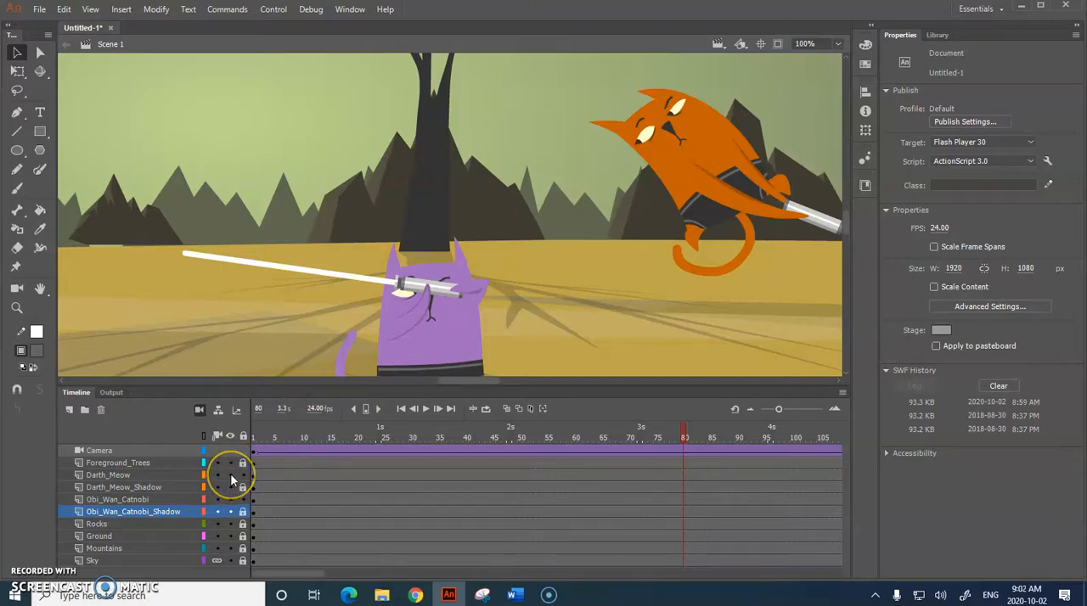
left_click(230, 475)
left_click(230, 475)
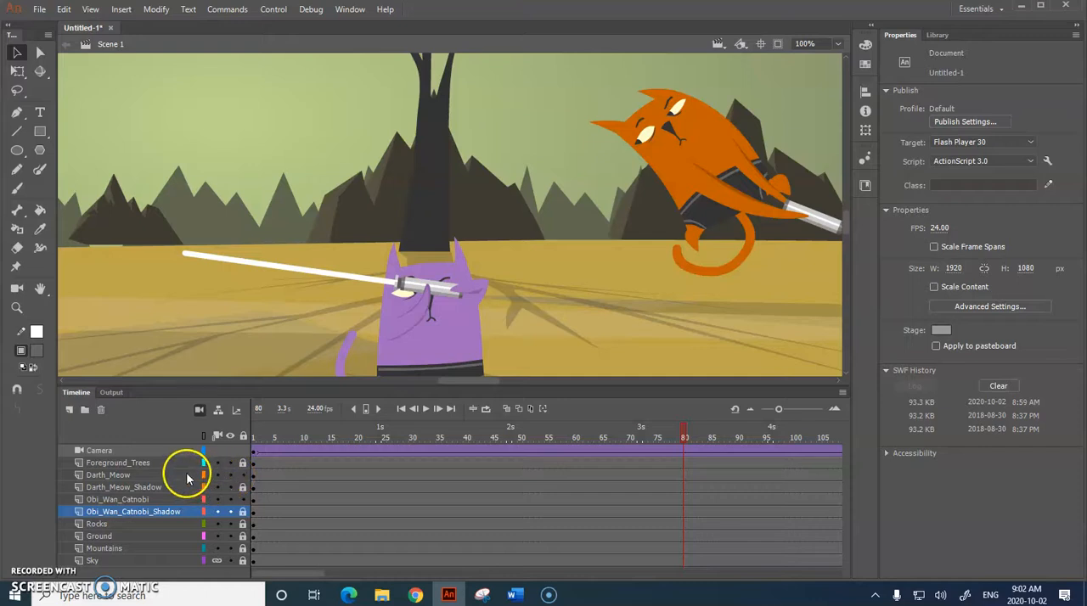
Step: Move the playhead to frame 121 with the Darth_Meow layer selected, look inside the orange cat's symbol and return to Scene 1
left_click(183, 477)
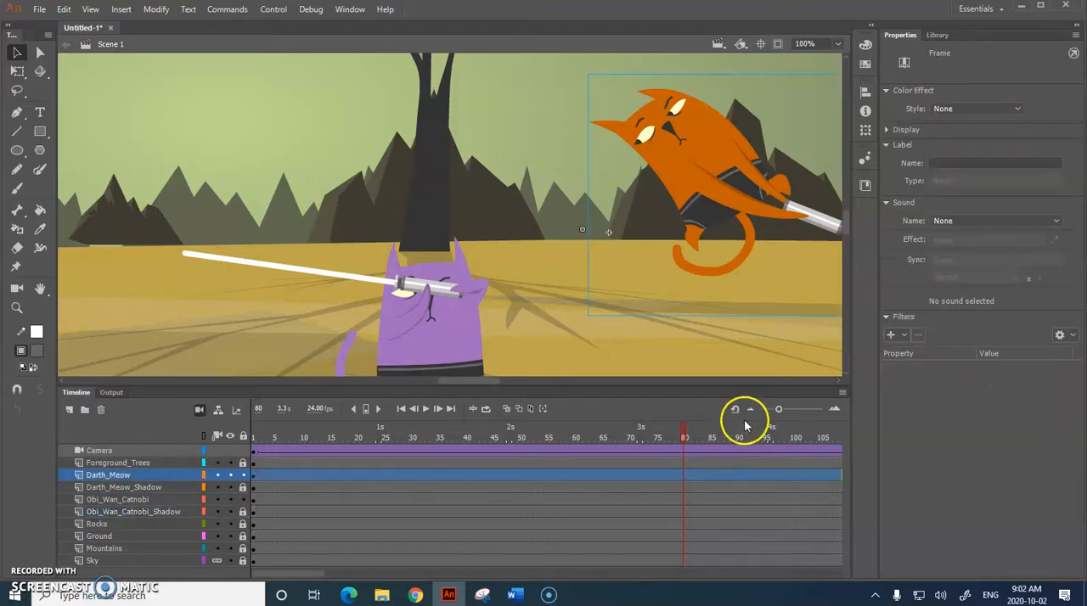
left_click_drag(684, 433, 555, 421)
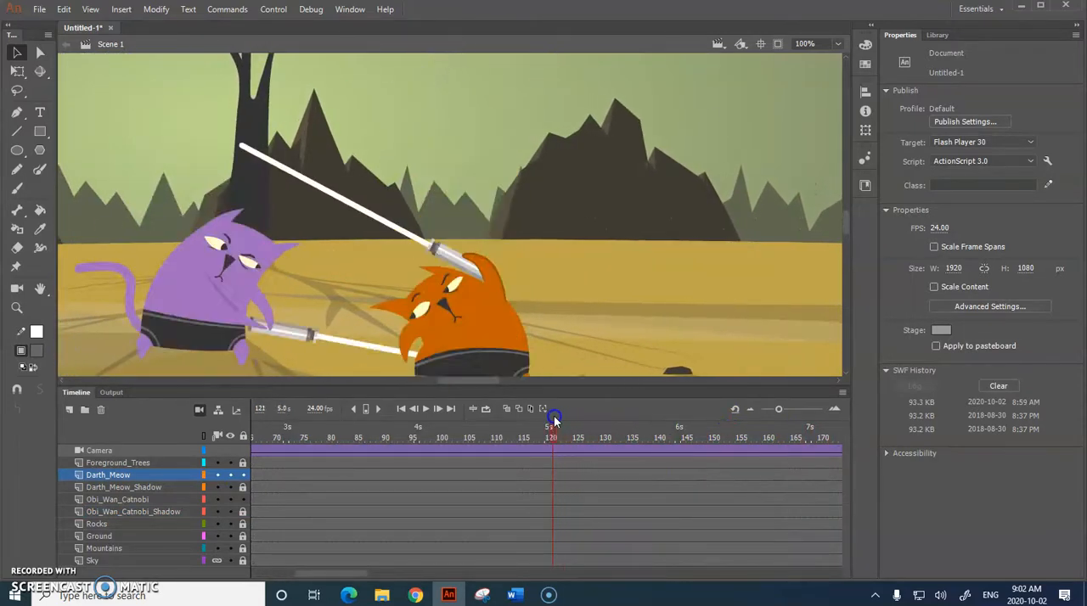
left_click(473, 326)
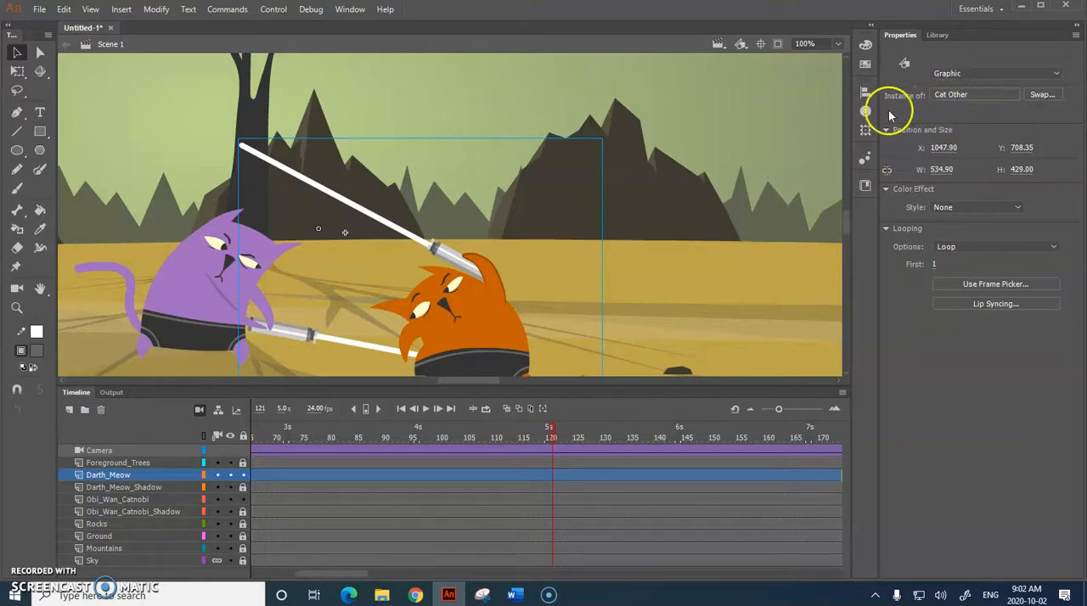
double_click(495, 336)
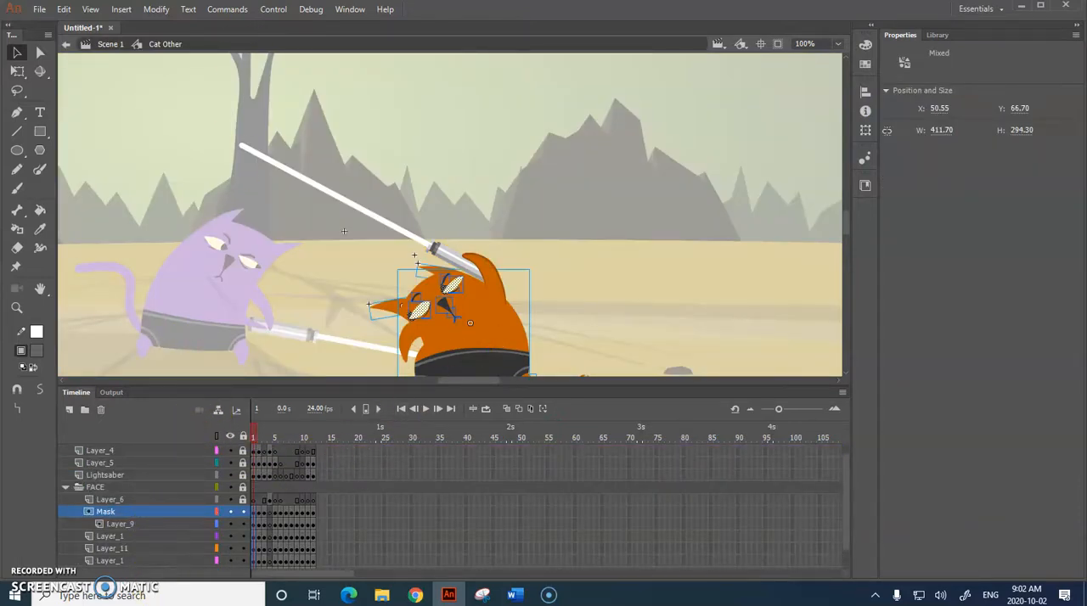
left_click(111, 44)
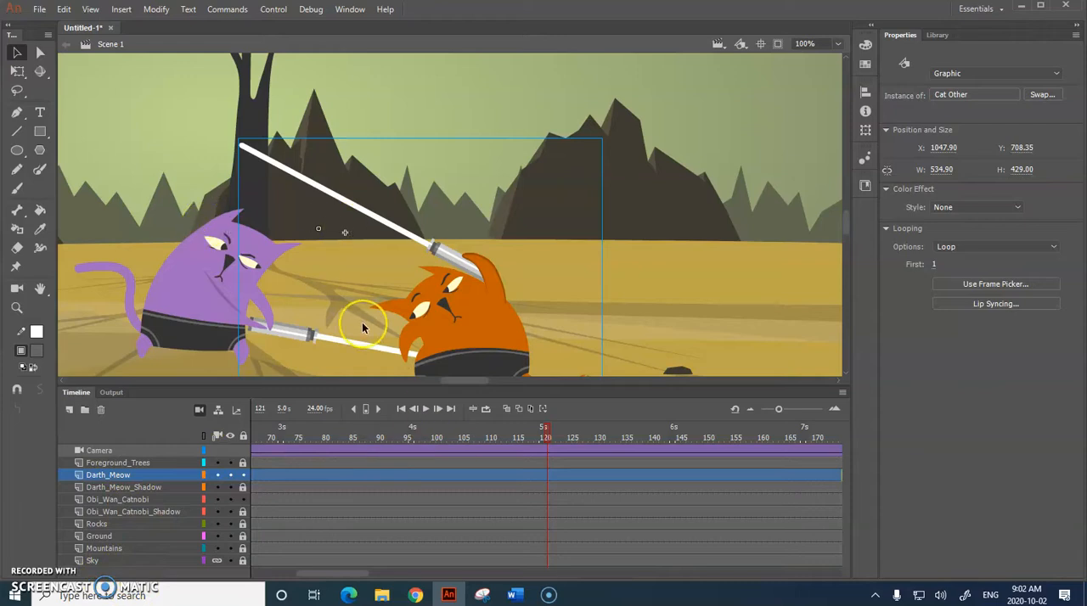
Step: Open the orange cat's Cat Other symbol for editing and enlarge the timeline to show its layers
left_click(473, 310)
double_click(473, 341)
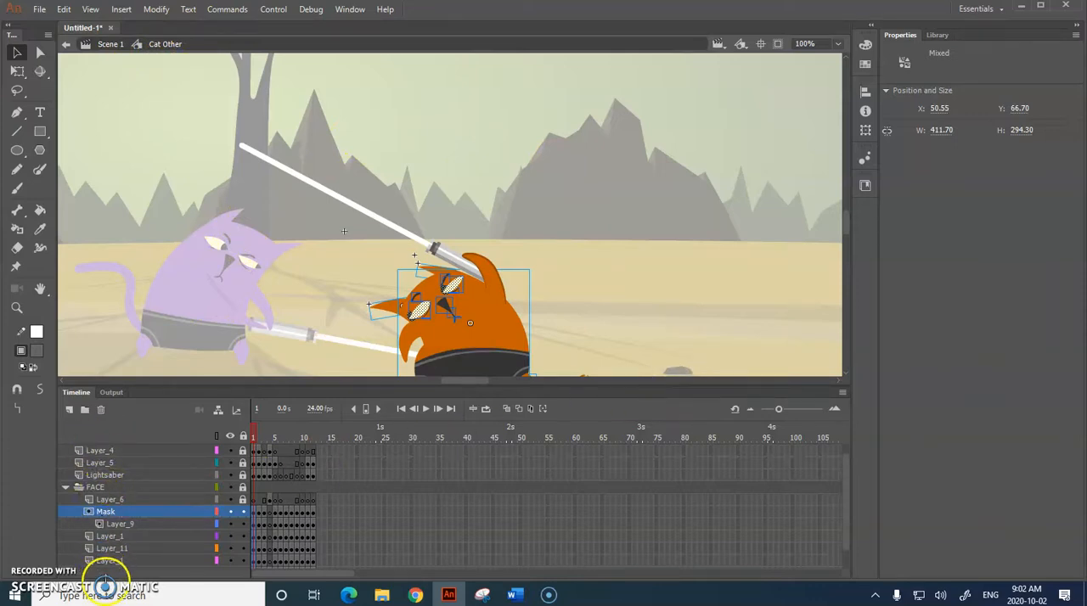
left_click_drag(199, 386, 218, 337)
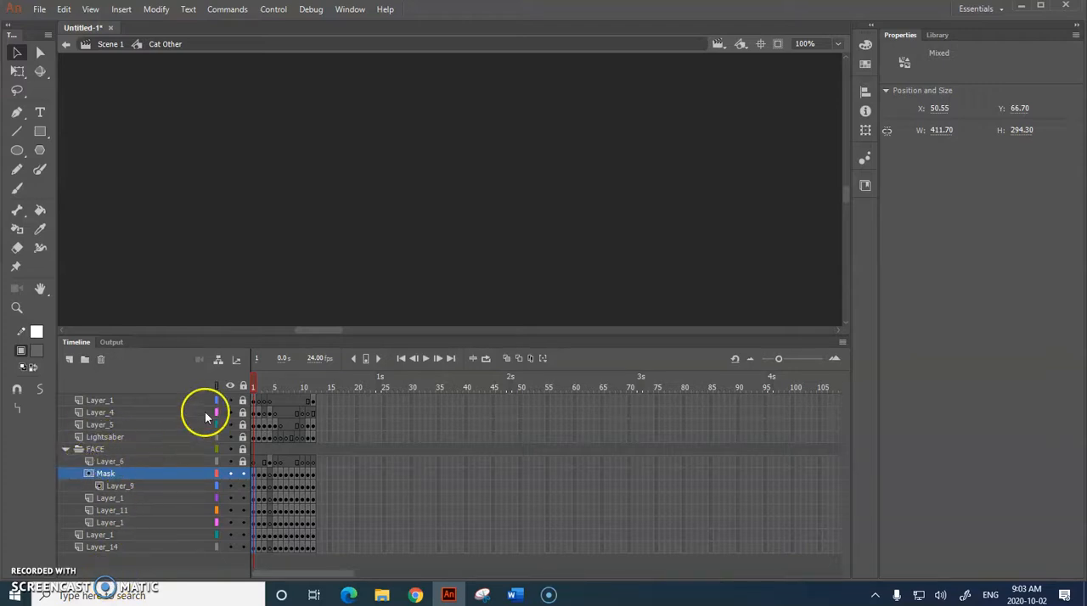
left_click(760, 44)
left_click_drag(847, 186, 852, 208)
left_click_drag(420, 332, 461, 338)
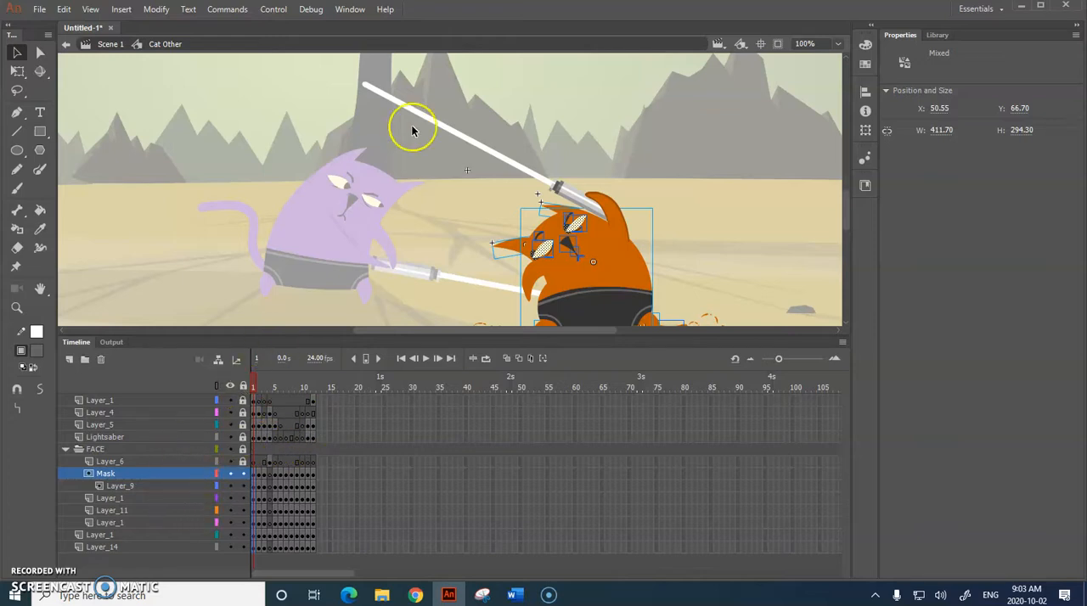
Step: Unlock all layers inside the Cat Other symbol and select the orange cat's lightsaber
left_click(442, 130)
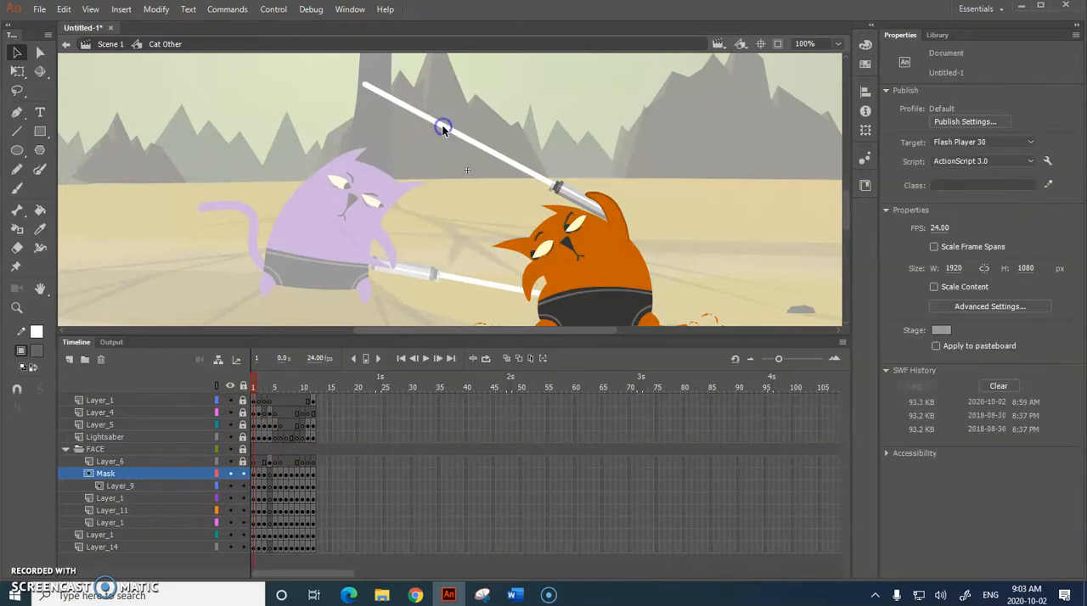
left_click(244, 386)
left_click(244, 386)
left_click(489, 152)
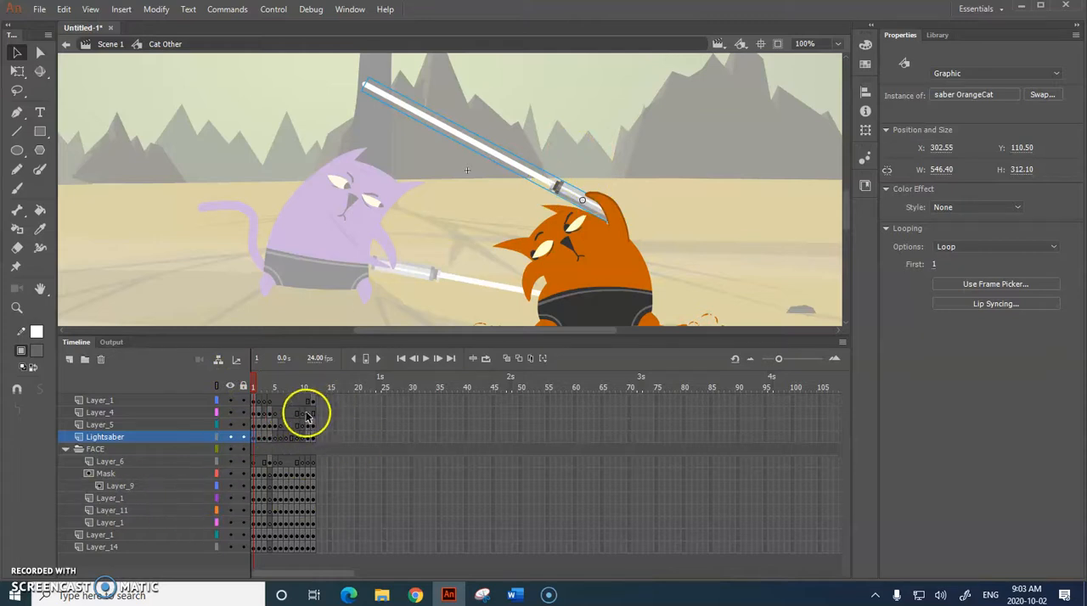
Step: Lock every Cat Other layer except Lightsaber and open the orange cat's saber symbol for editing
left_click(243, 386)
left_click(243, 436)
left_click(462, 196)
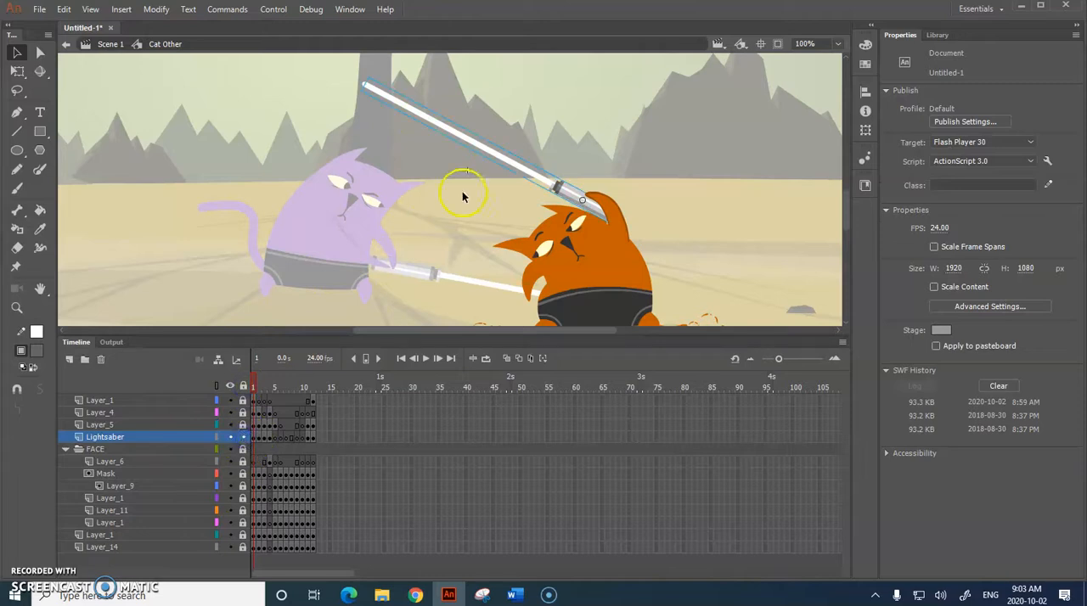
double_click(508, 161)
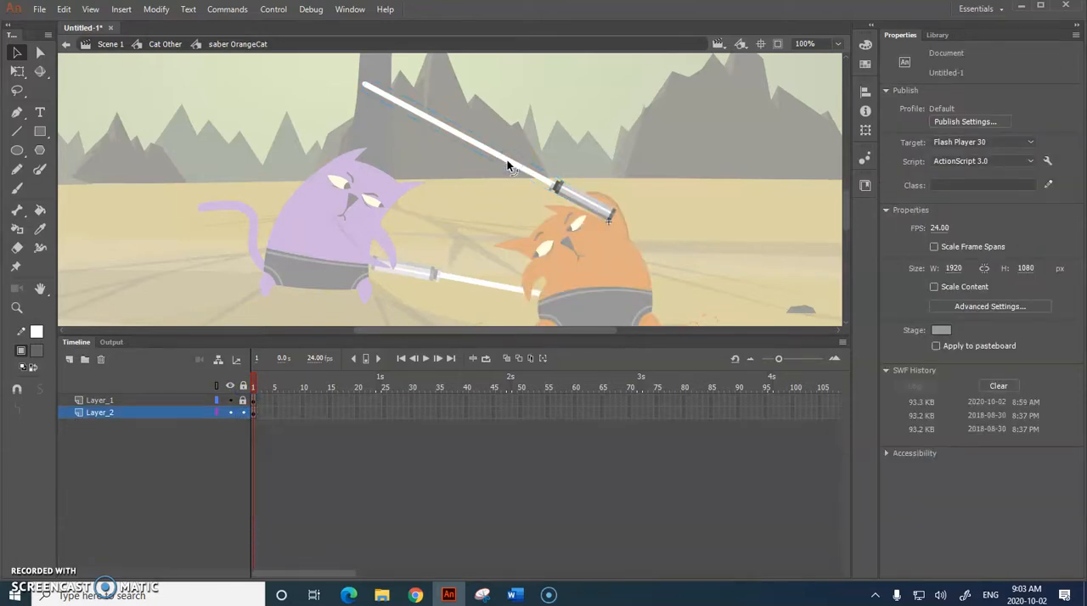
Step: With Layer_1 locked, copy the white blade line from Layer_2 and paste it in place on a new layer above
left_click(242, 401)
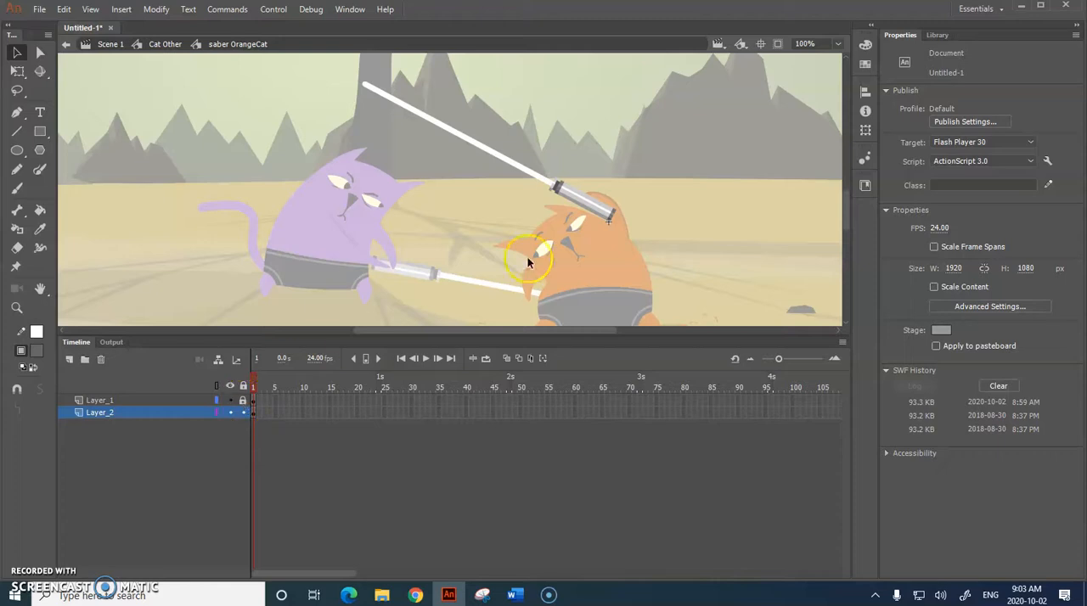
left_click(530, 178)
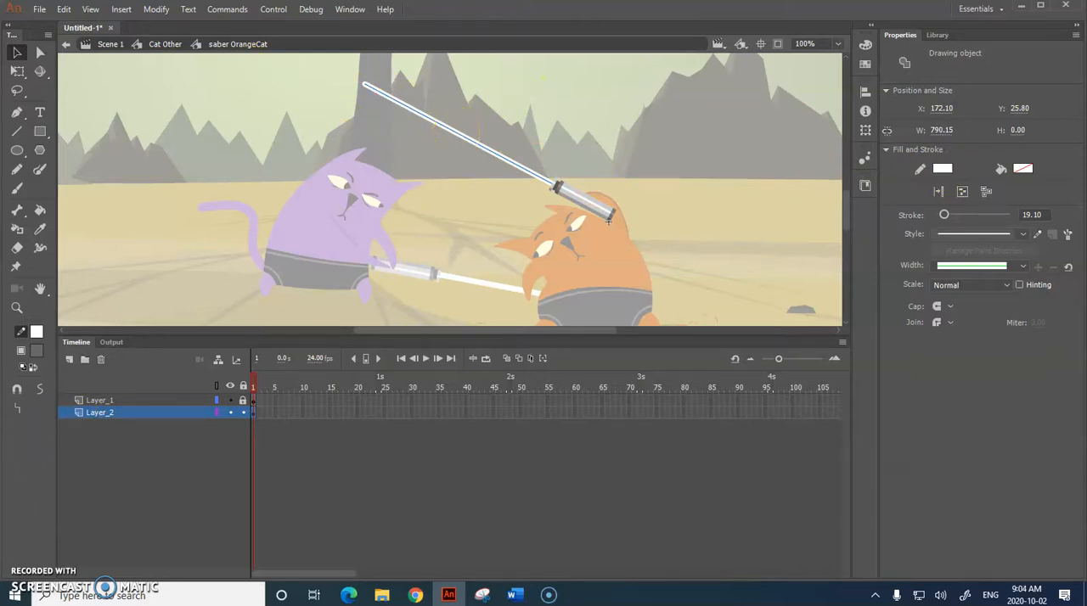
left_click(64, 9)
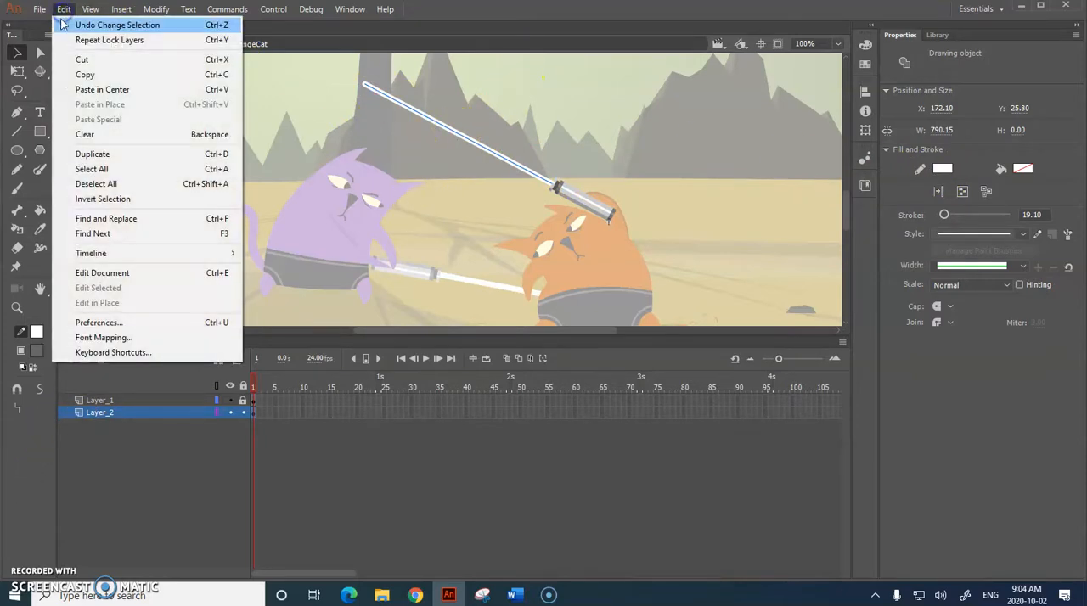
left_click(68, 78)
left_click(69, 359)
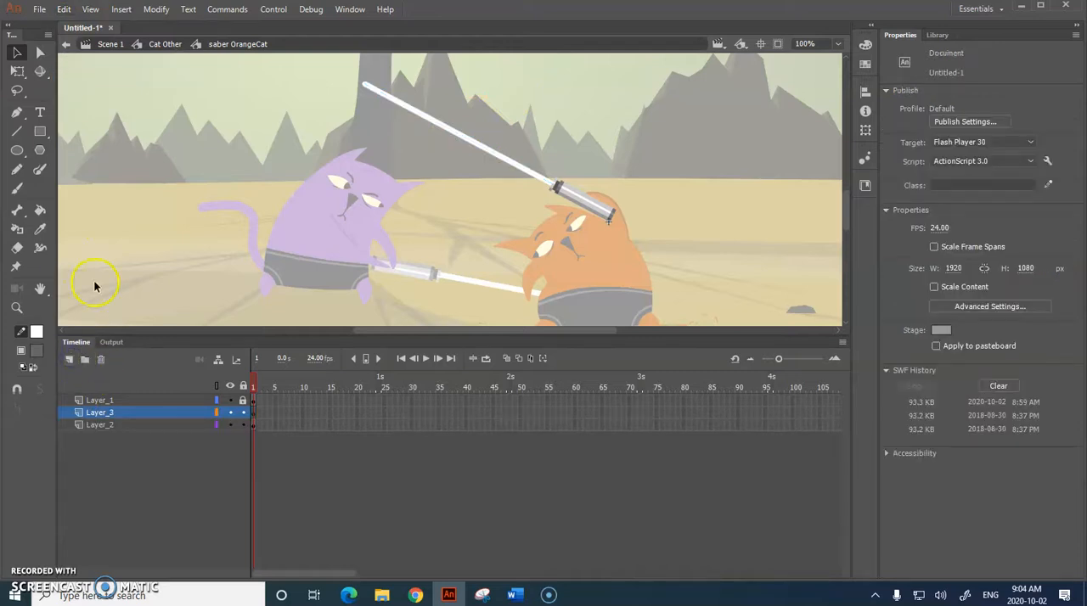
left_click(63, 9)
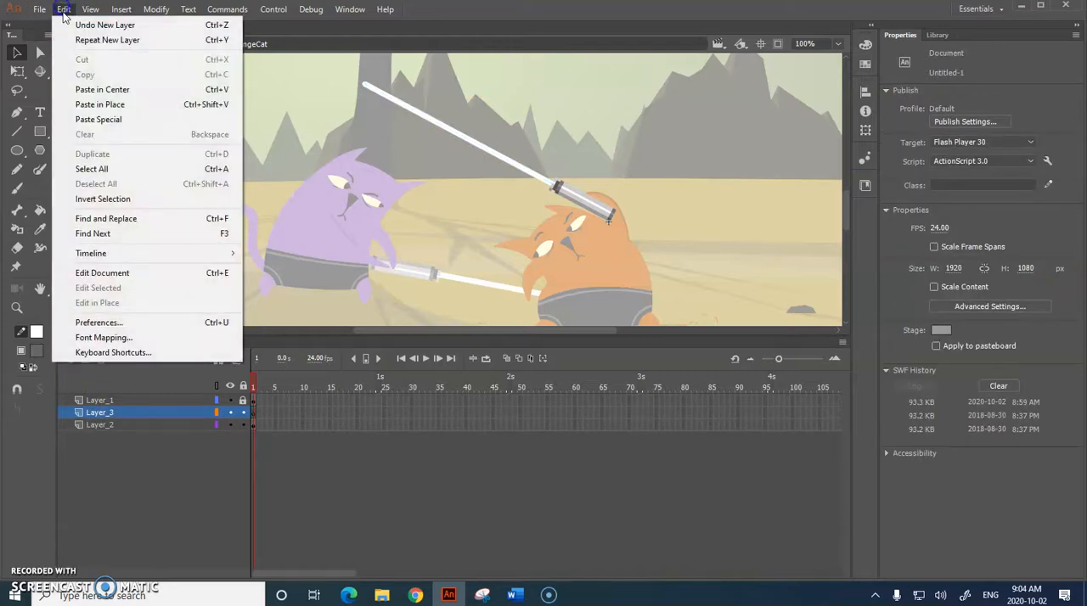
left_click(101, 107)
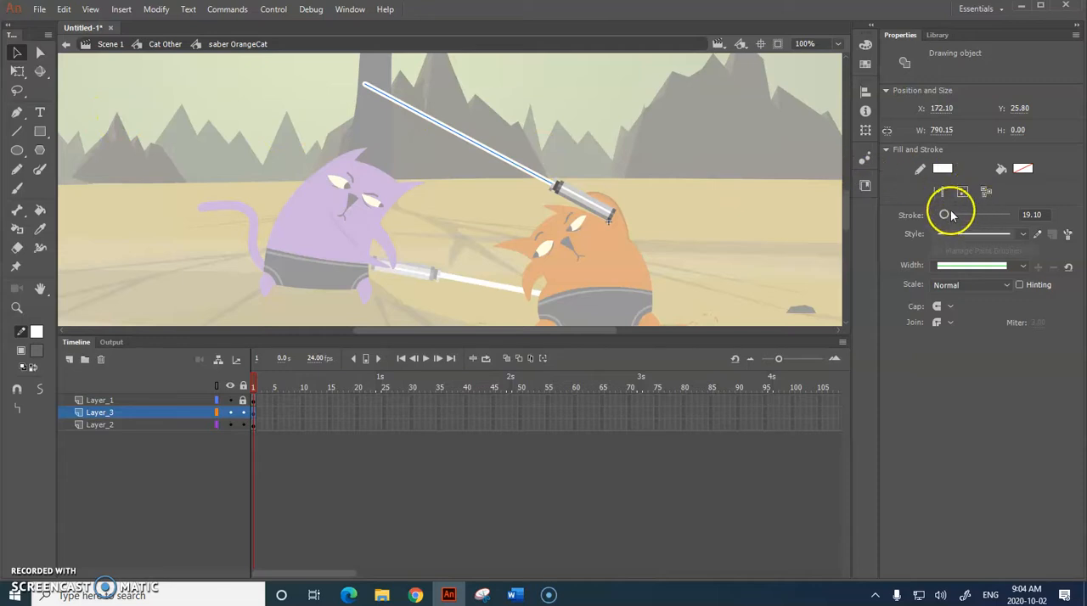
Step: Set the pasted blade line's stroke size to 47.10 and its stroke colour to red #FF0000
left_click_drag(947, 215, 955, 217)
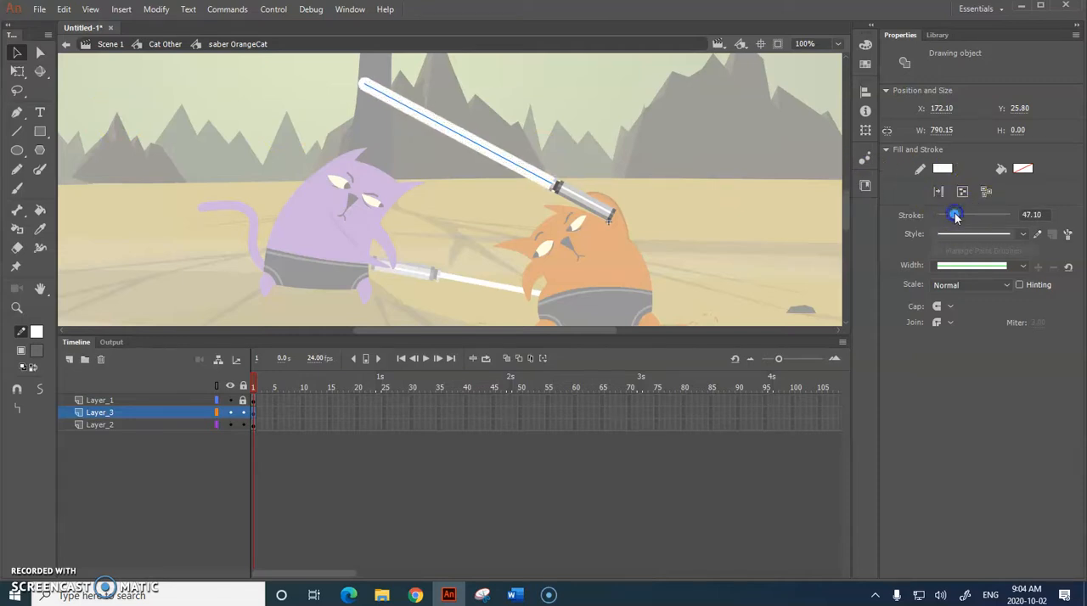
left_click(944, 168)
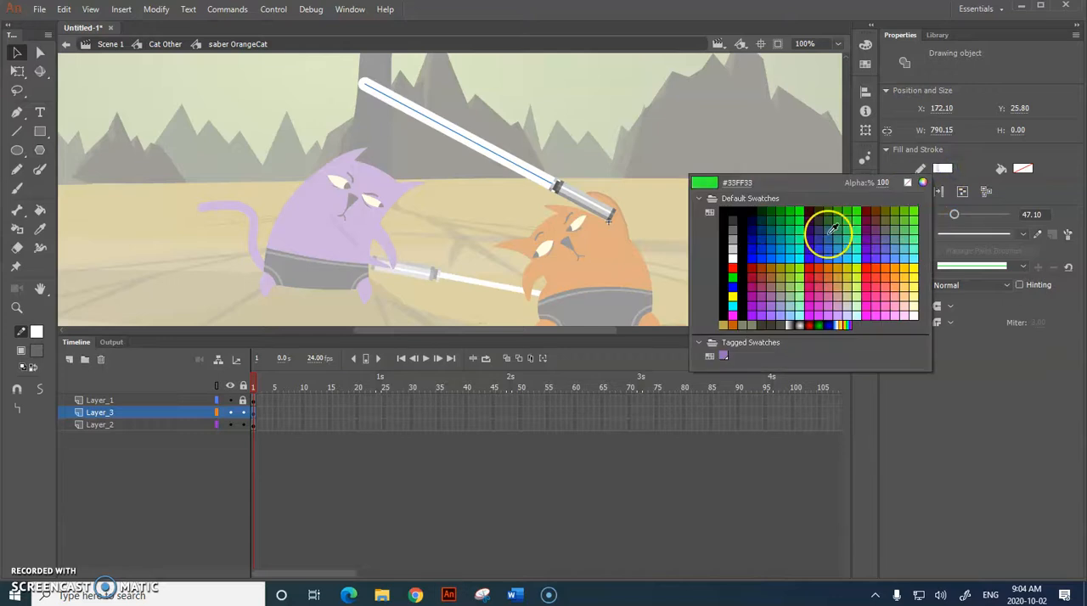
left_click(731, 268)
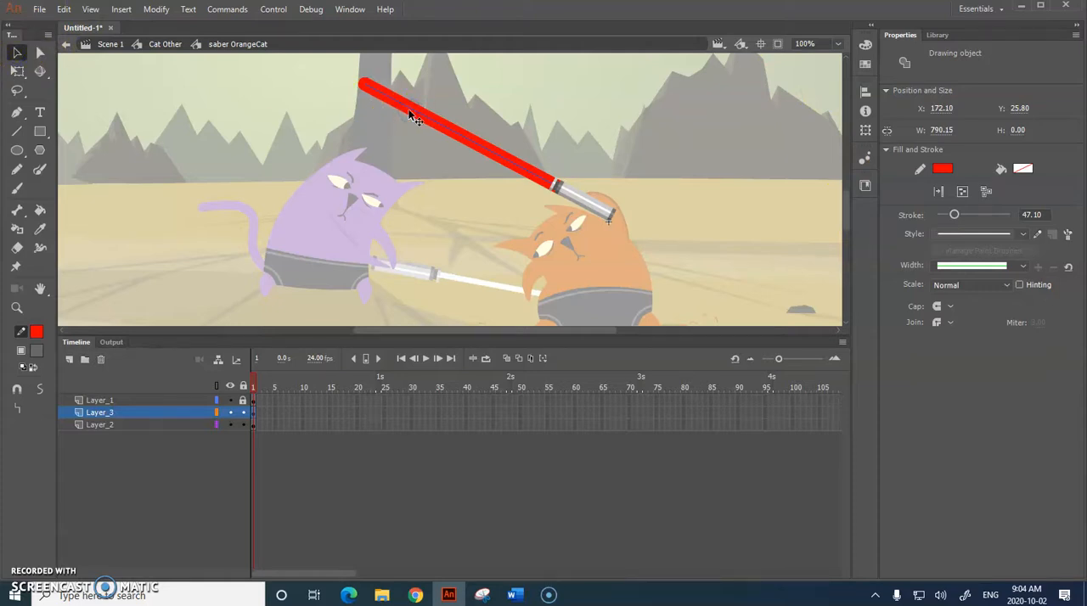
Step: Convert the red blade line to a movie clip symbol named red_saber and add a Blur filter of 15 px to it
key("F8")
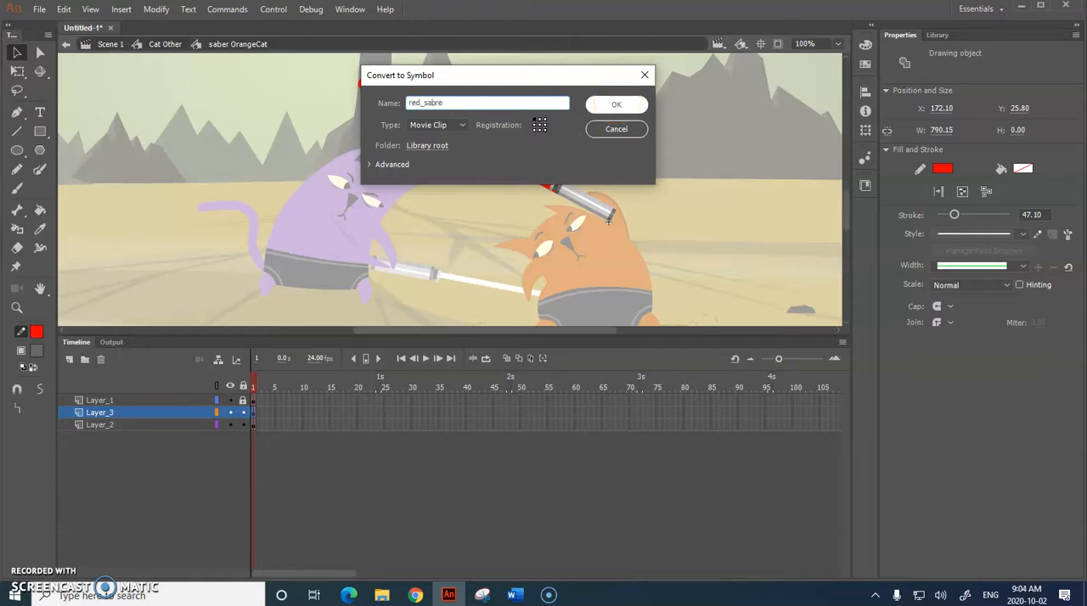
key("Return")
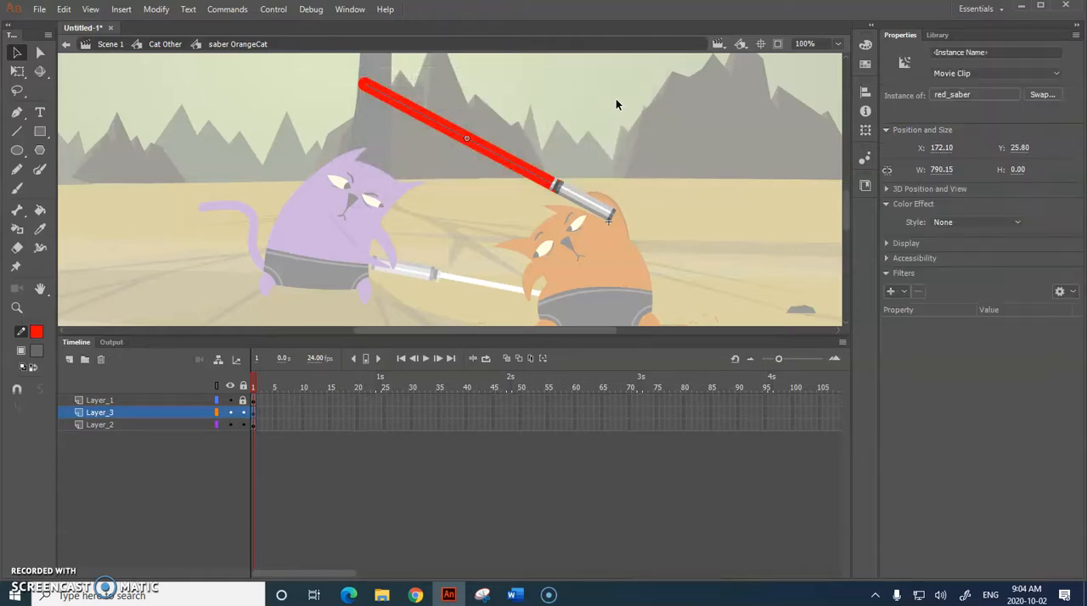
left_click(891, 292)
left_click(908, 321)
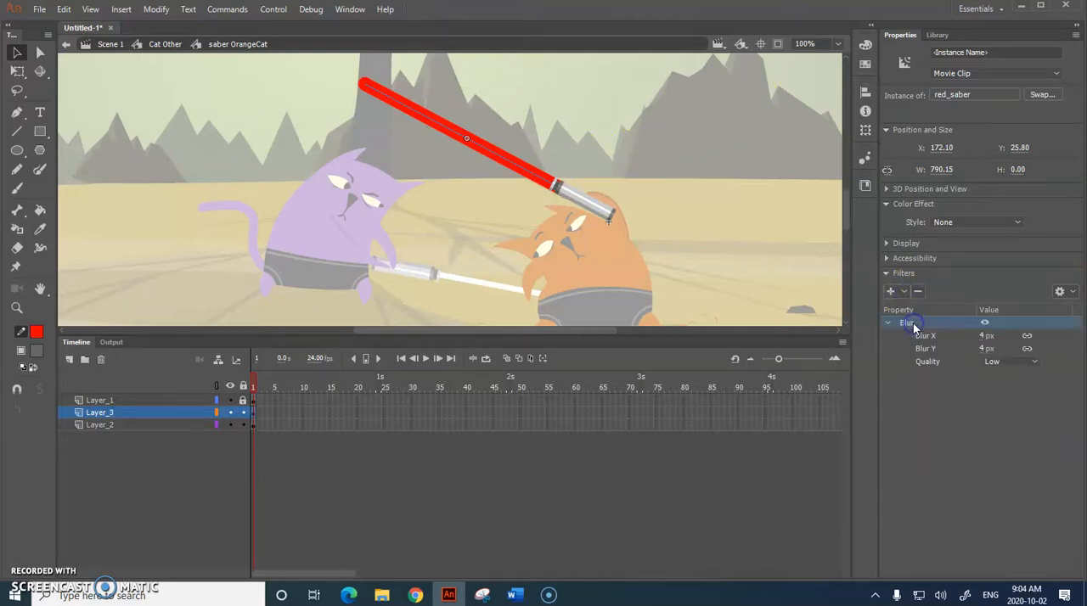
left_click(983, 336)
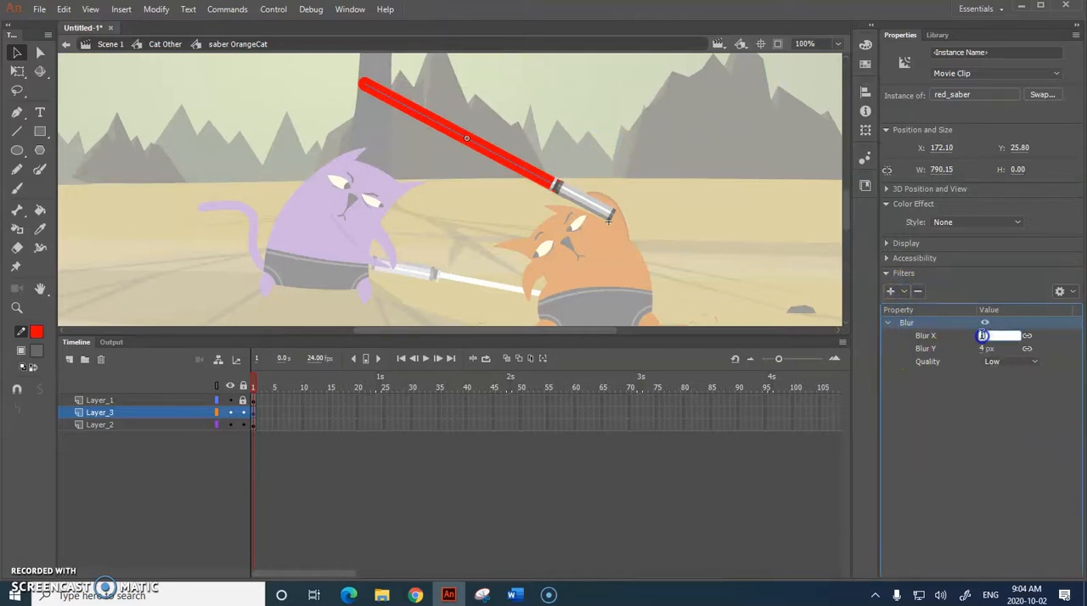
type("15")
key("Return")
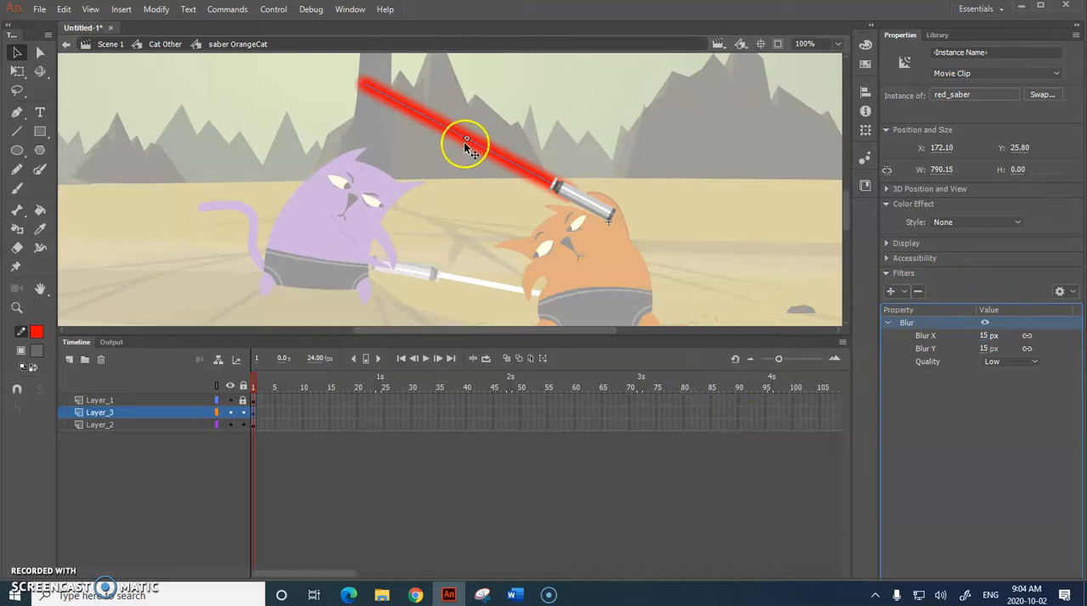
Step: Set the stroke alpha inside red_saber to 70%, then toggle Layer_3's visibility in the saber OrangeCat symbol to check the glow
double_click(546, 180)
left_click(943, 169)
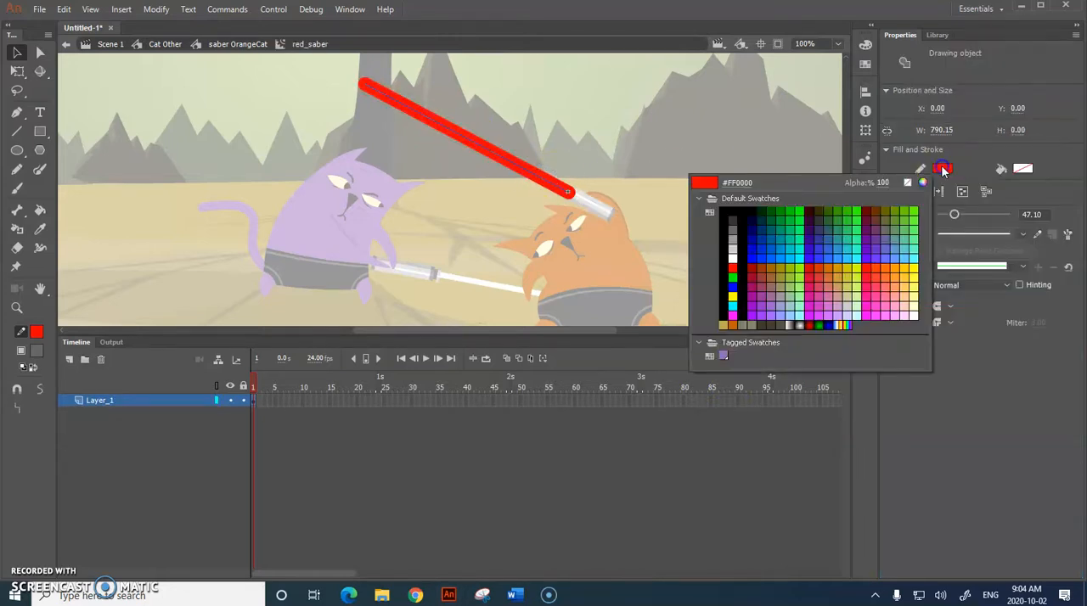
left_click(883, 183)
type("70")
key("Return")
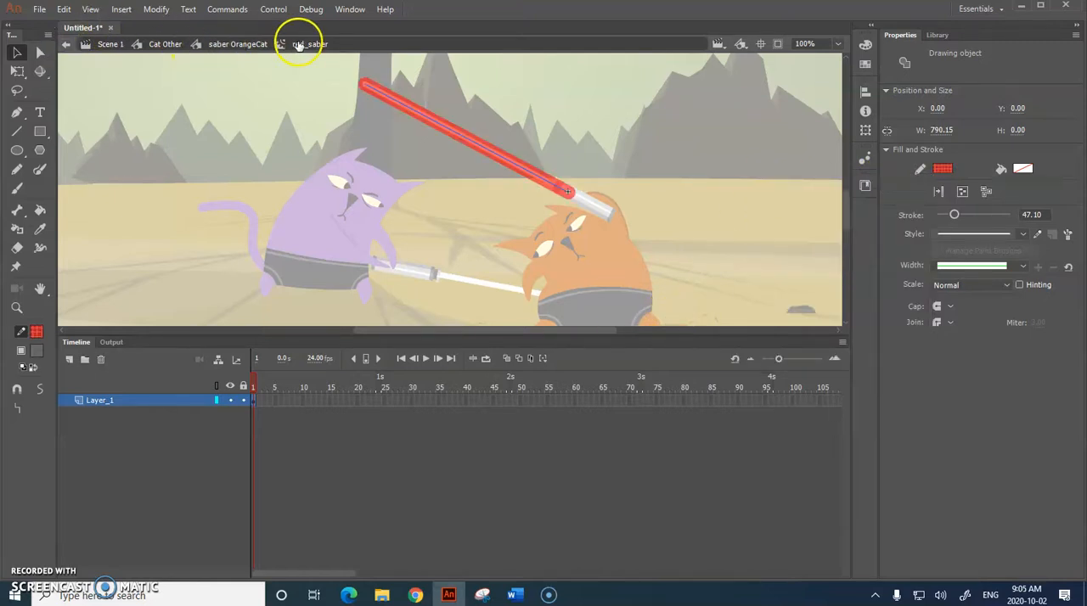
left_click(254, 44)
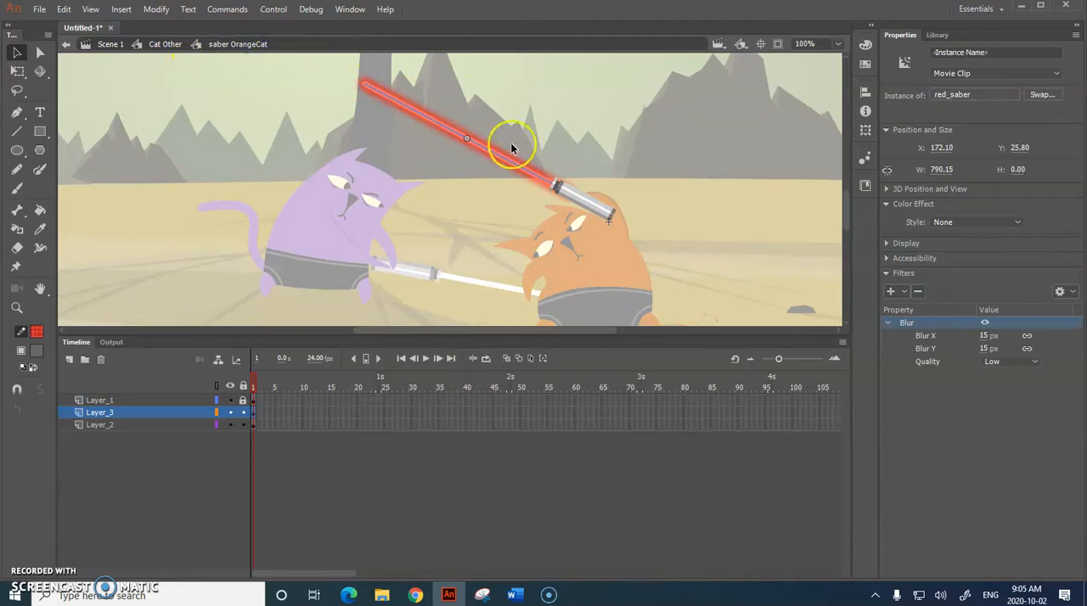
left_click(232, 413)
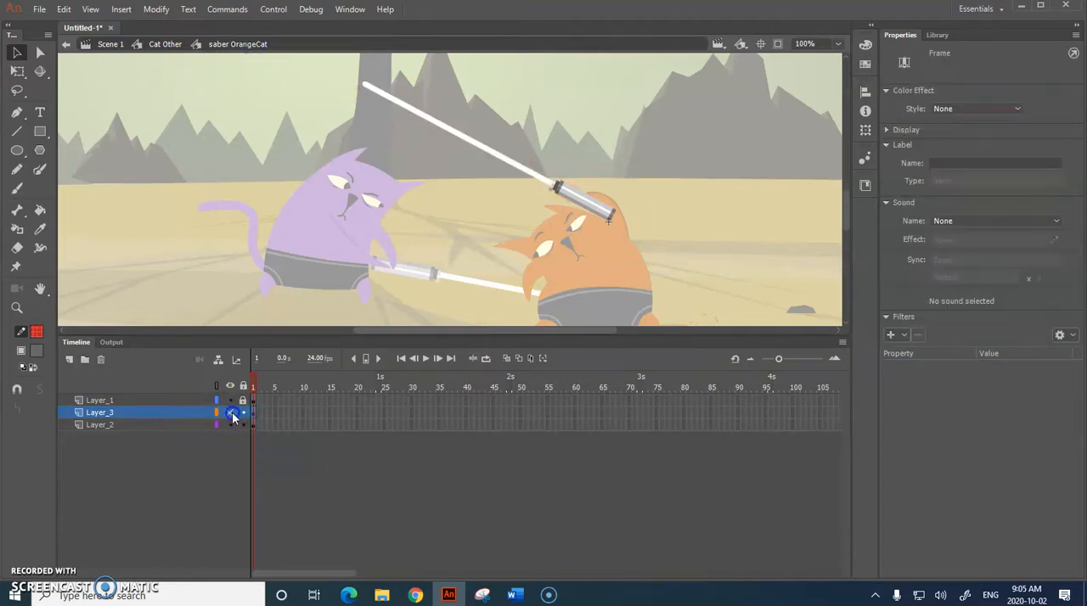
left_click(232, 414)
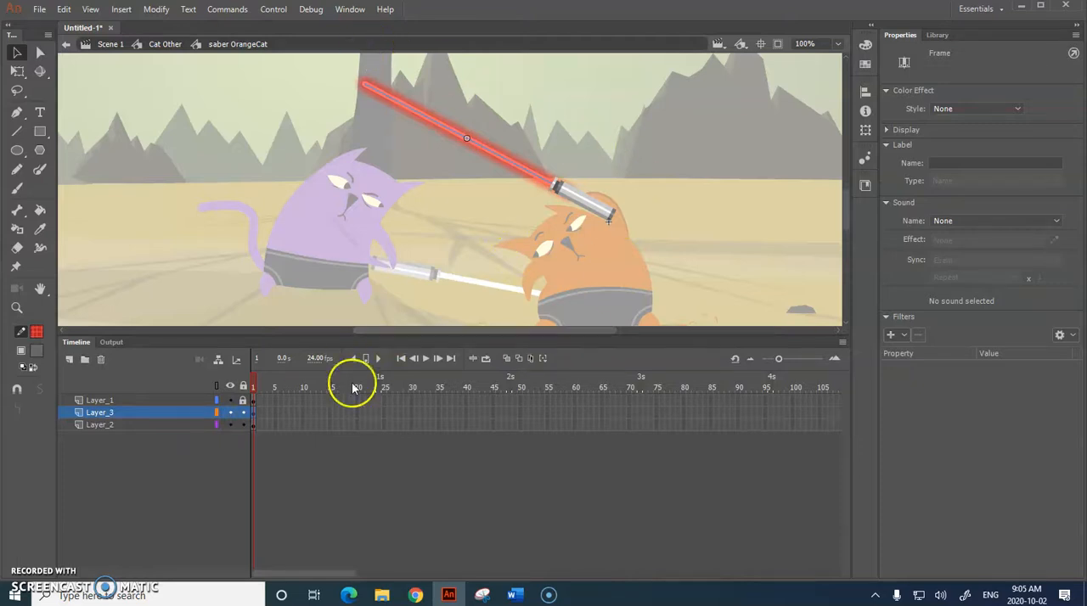
Step: Return to Scene 1 and test the movie to view the red lightsaber, closing the preview at the end
left_click(165, 44)
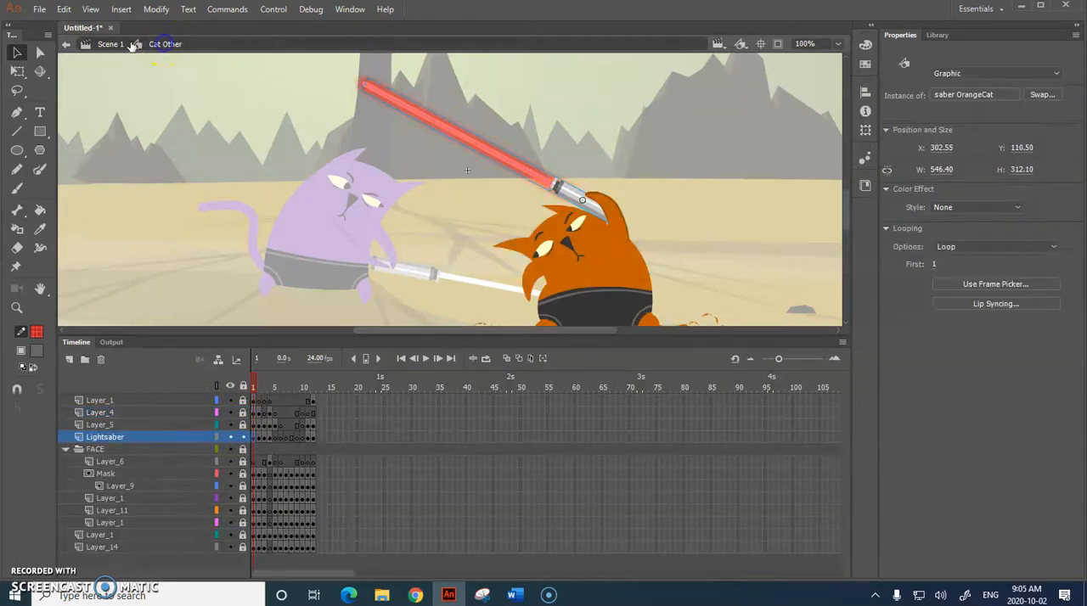
left_click(111, 45)
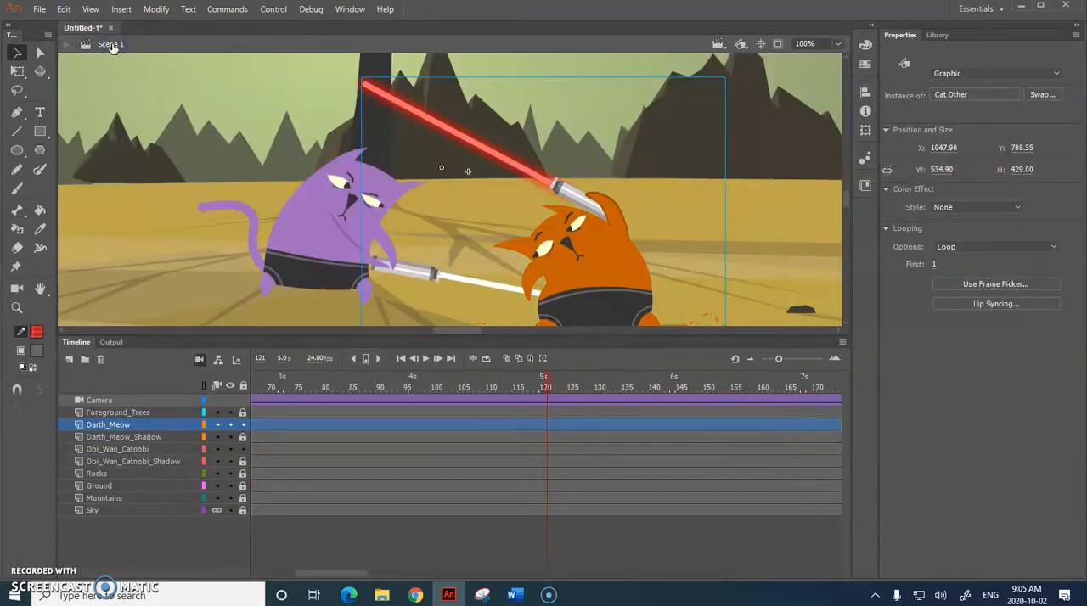
key("ctrl+Return")
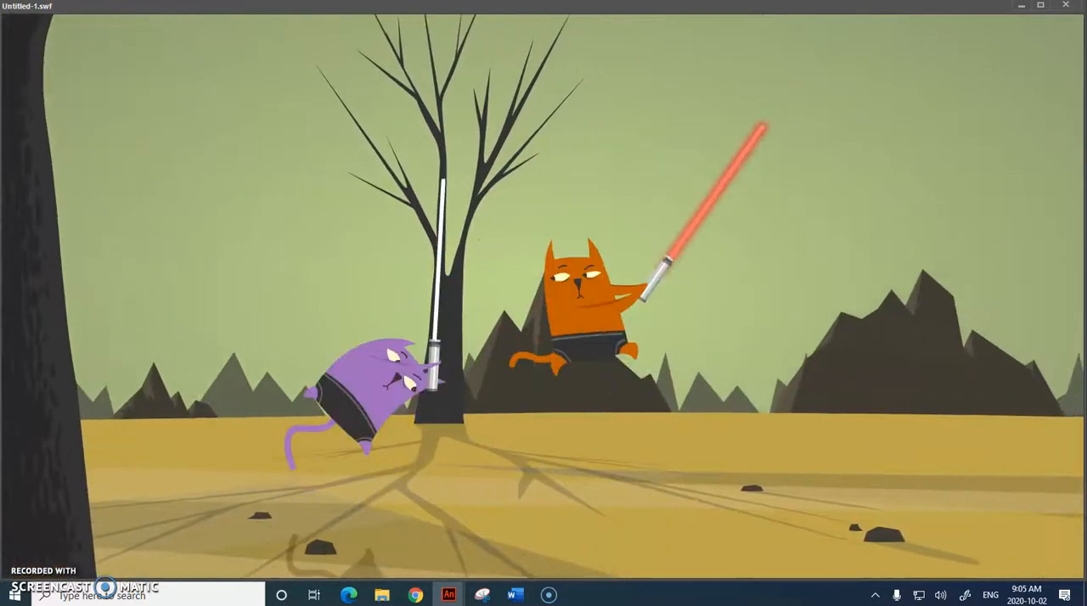
left_click(1065, 6)
Step: Reopen the orange cat's saber symbol, leave only Layer_1 unlocked and open the saber handle symbol for editing
left_click(577, 233)
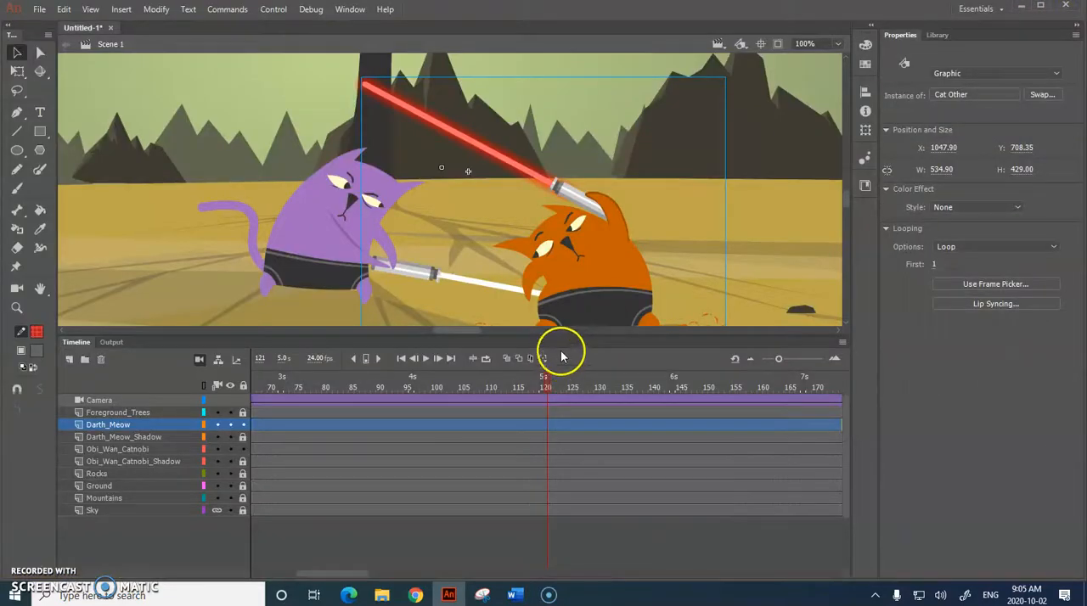
double_click(595, 206)
double_click(574, 201)
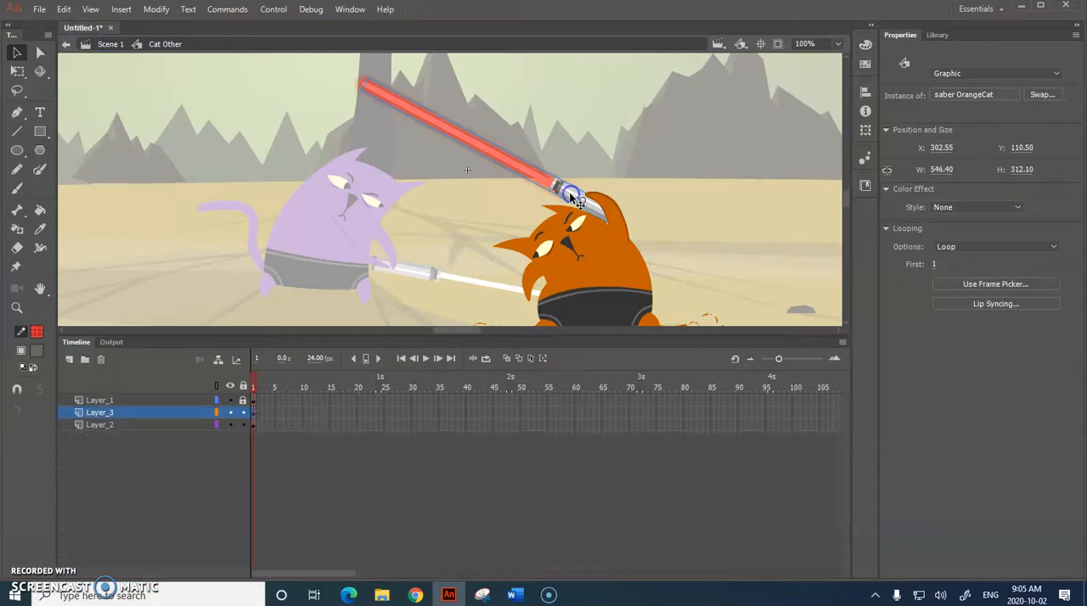
left_click(574, 201)
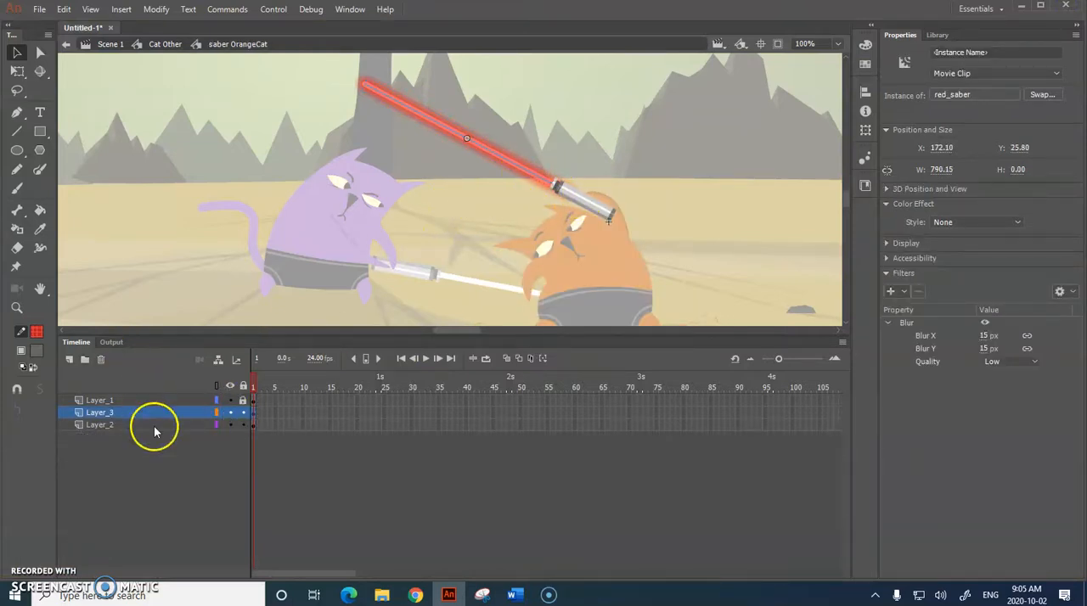
left_click(243, 401)
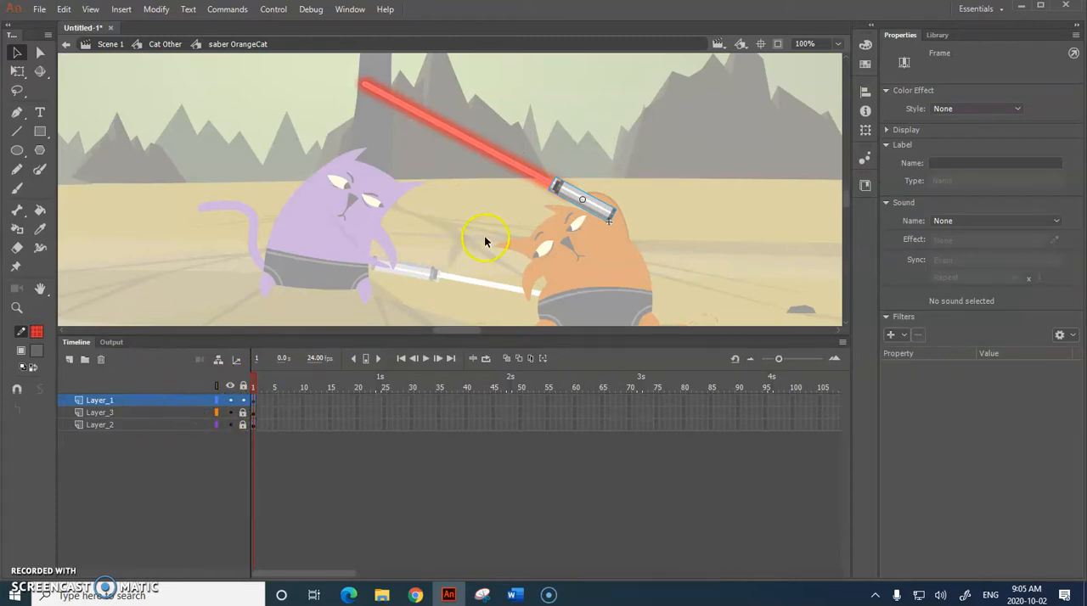
double_click(573, 202)
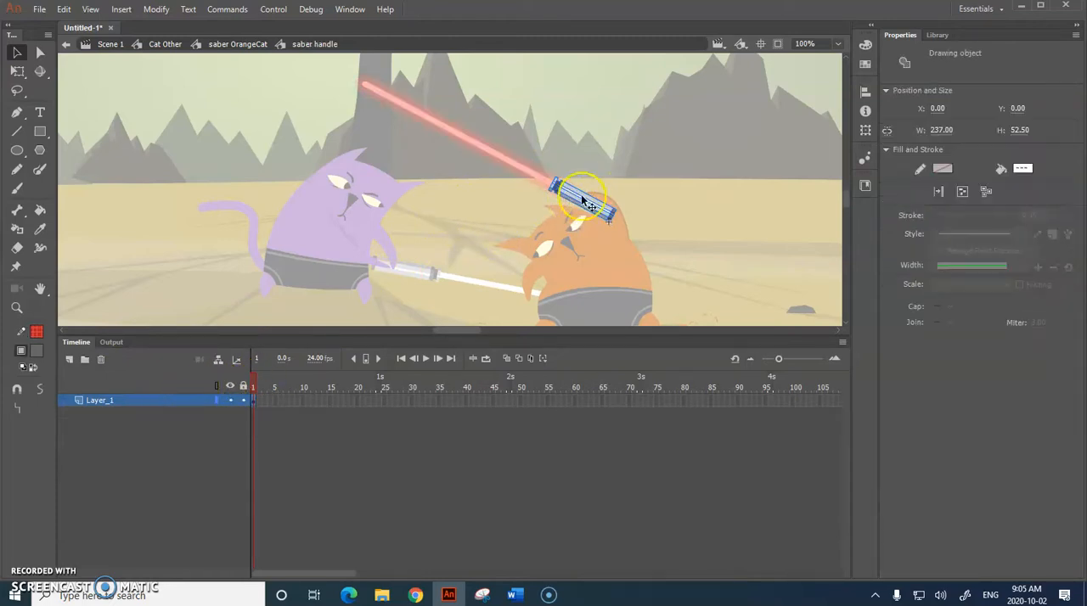
Step: Fill the handle's white central stripe with grey and the strip along its lower edge with black
left_click(659, 176)
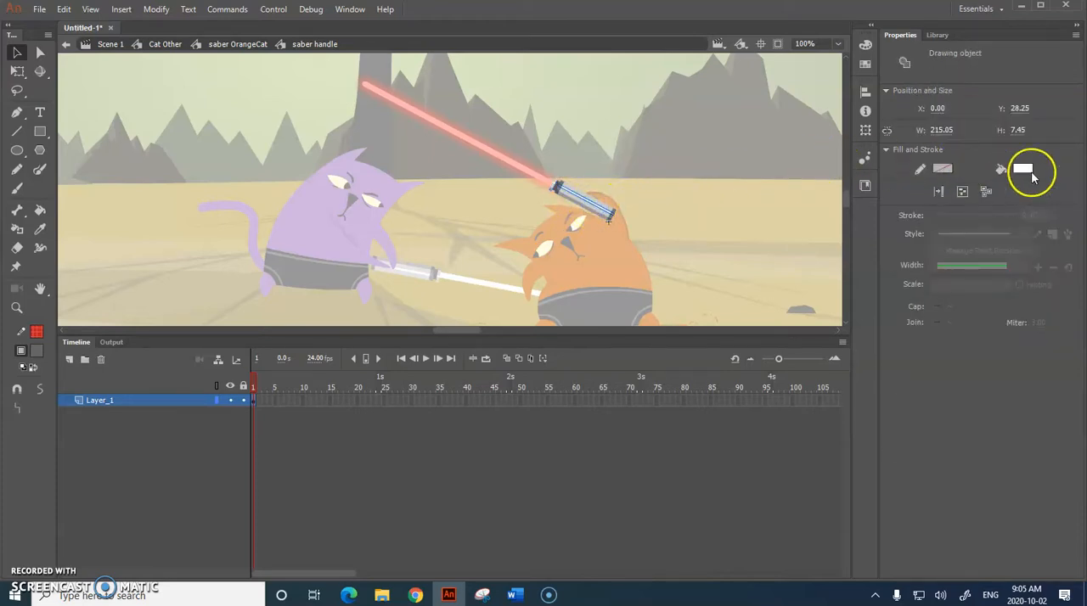
left_click(1022, 168)
left_click(817, 230)
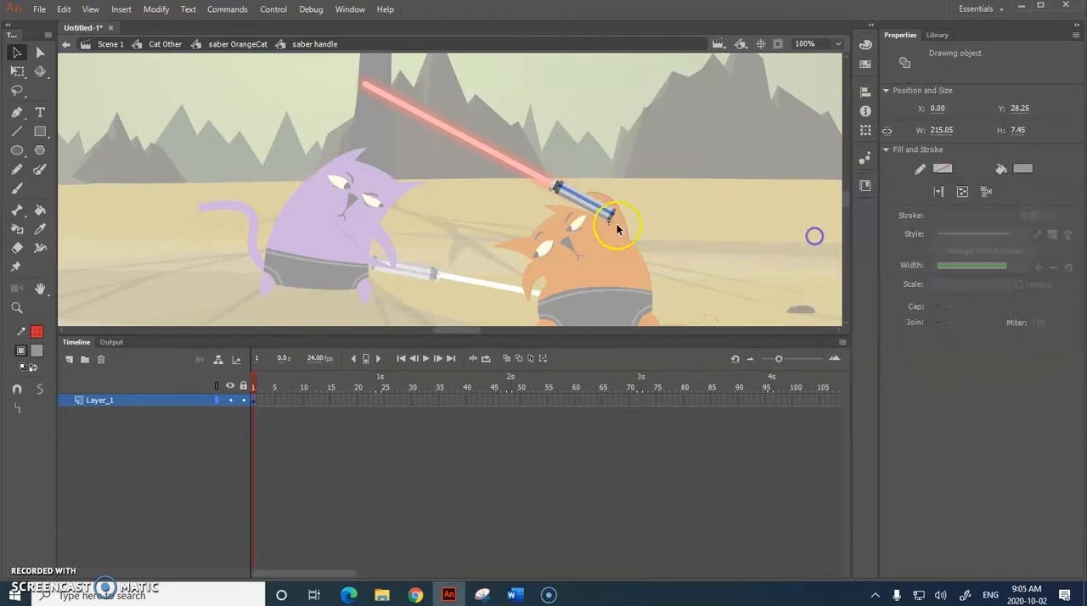
left_click(588, 211)
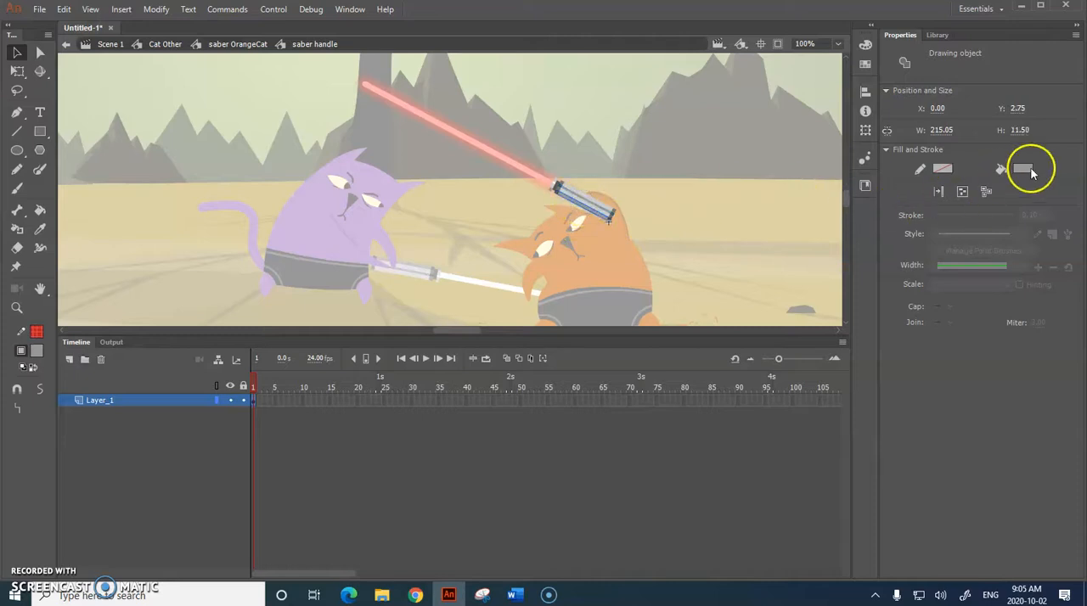
left_click(1022, 168)
left_click(812, 207)
Step: Zoom the stage to 400% and fill the main body of the saber handle with dark grey #333333
left_click(601, 213)
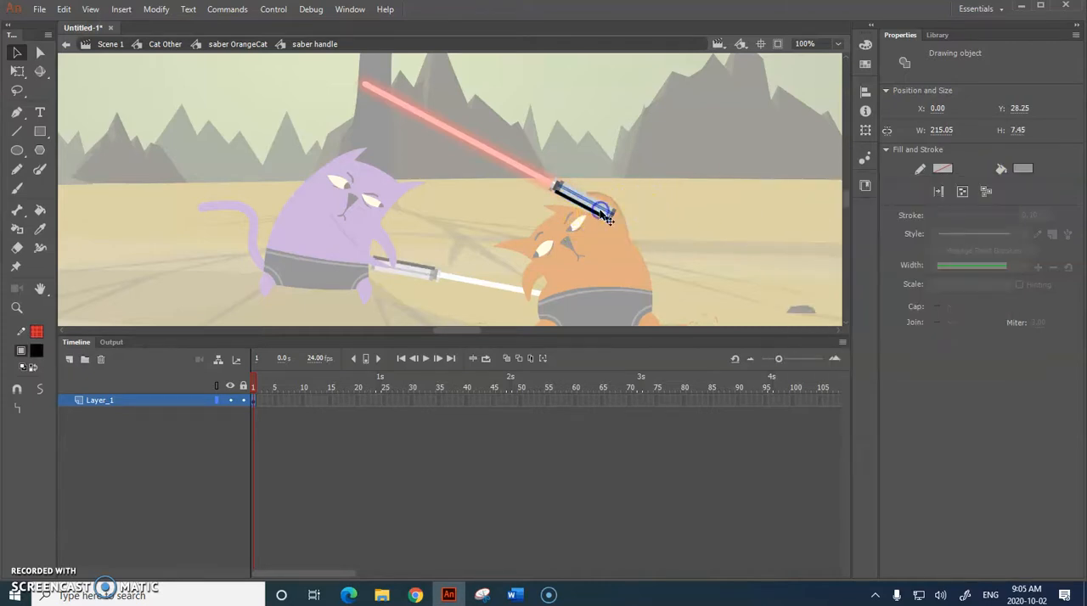
left_click(838, 43)
left_click(817, 161)
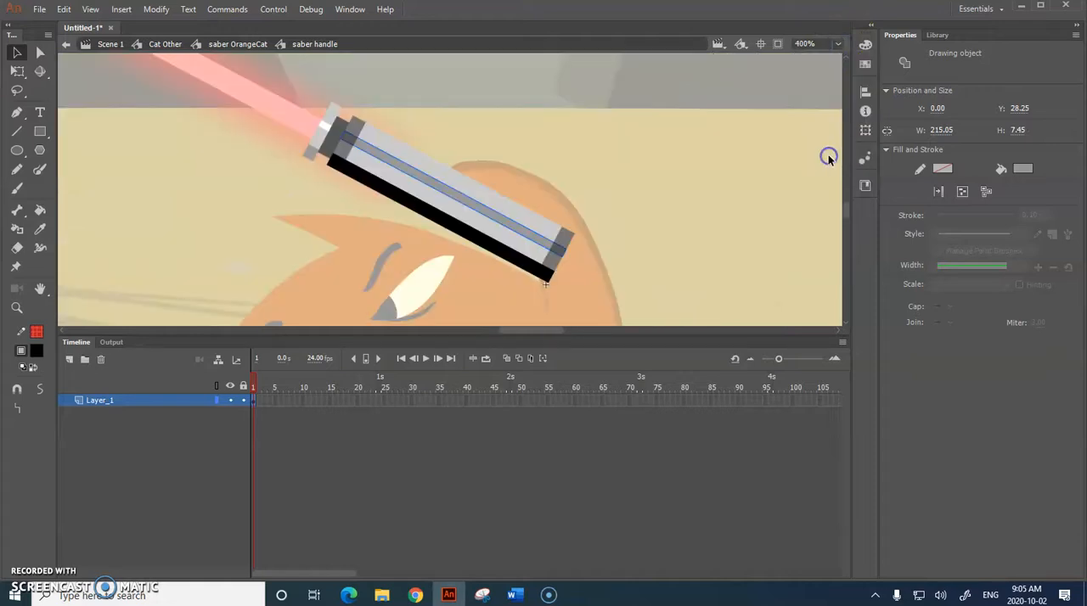
left_click(507, 203)
left_click(1023, 169)
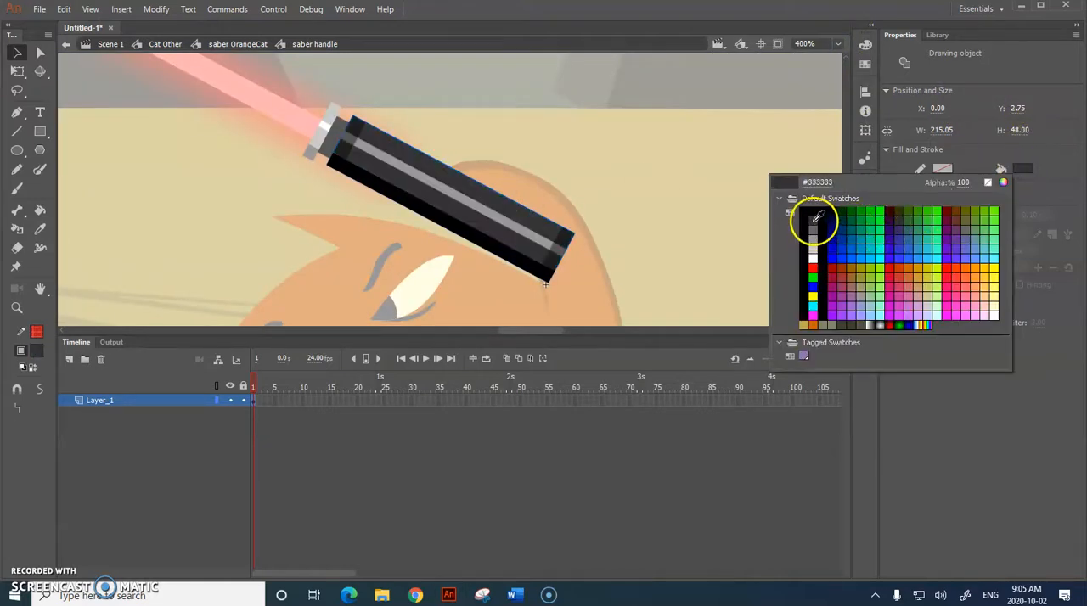
left_click(813, 221)
Step: Fill the outer collar at the blade end of the handle with dark grey #333333, then deselect it
left_click(328, 116)
left_click(1016, 170)
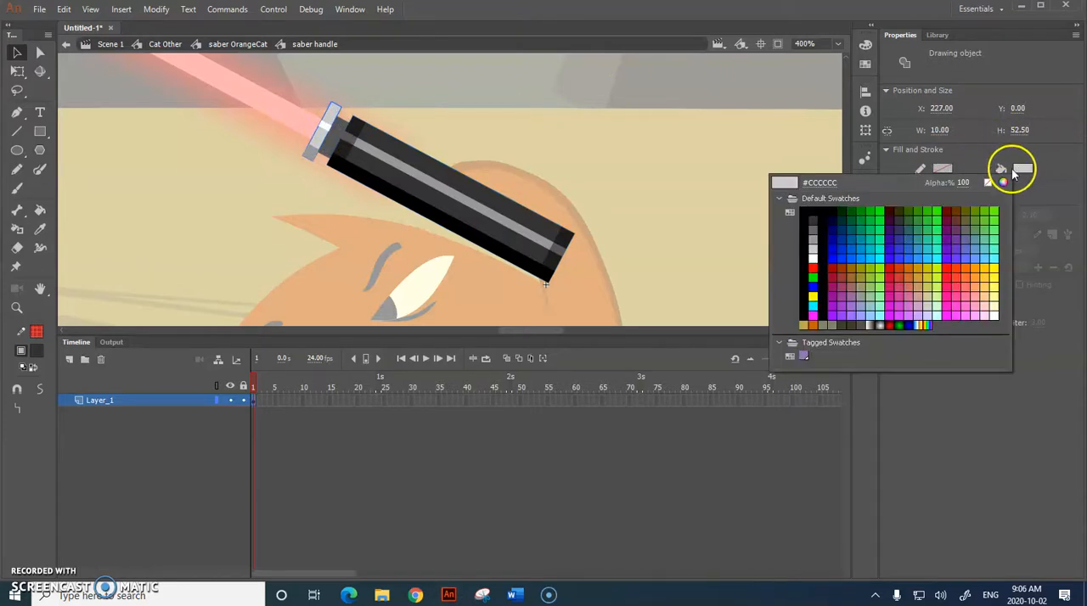
left_click(814, 222)
left_click(686, 193)
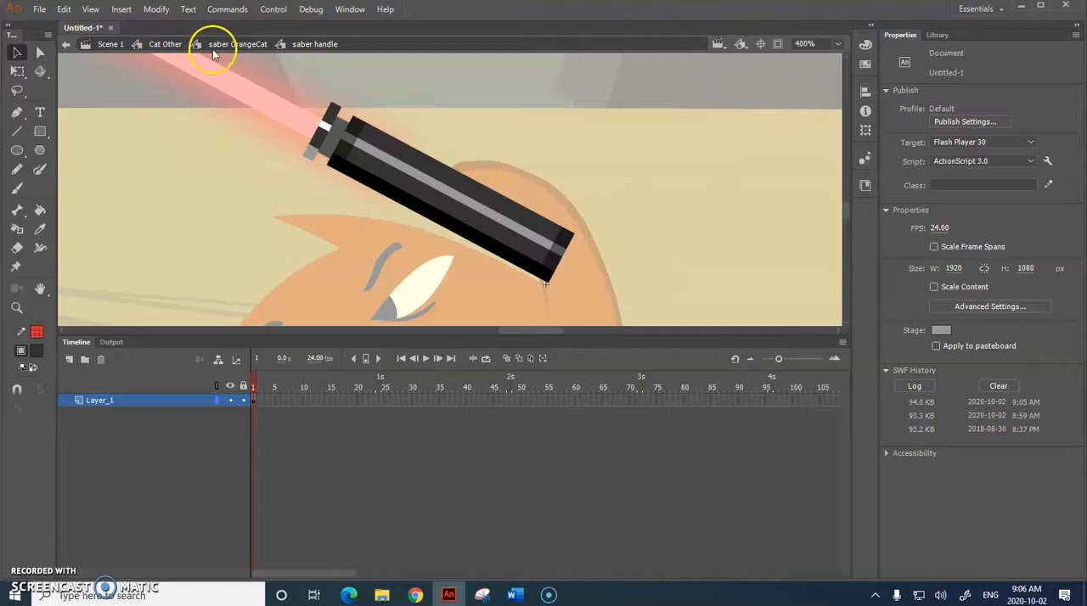
Step: Return to Scene 1 and test the movie to check the recoloured handle, closing the preview at the end
left_click(106, 44)
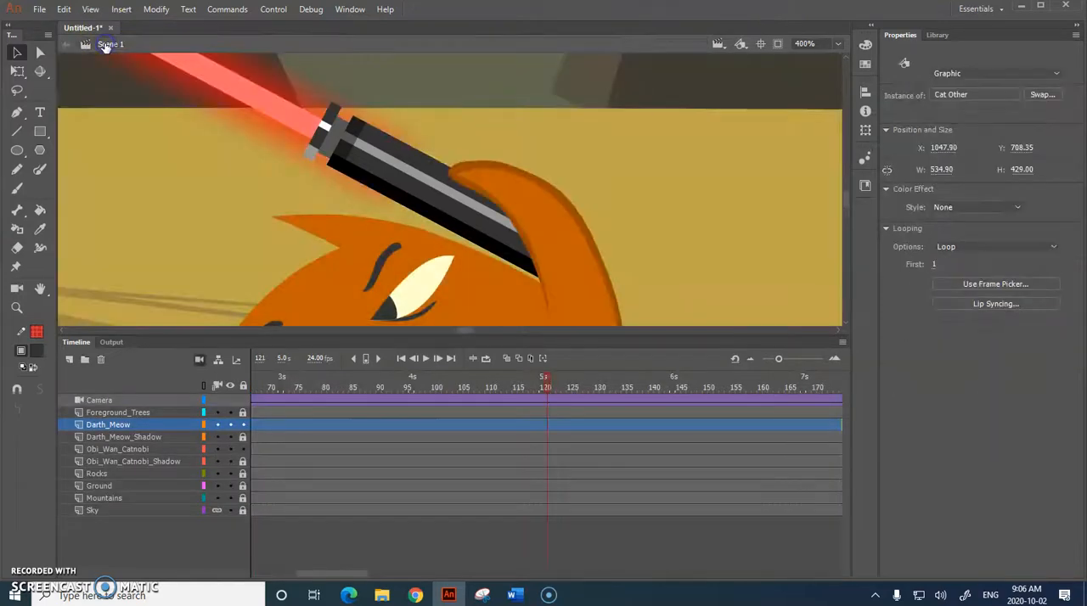
key("ctrl+Return")
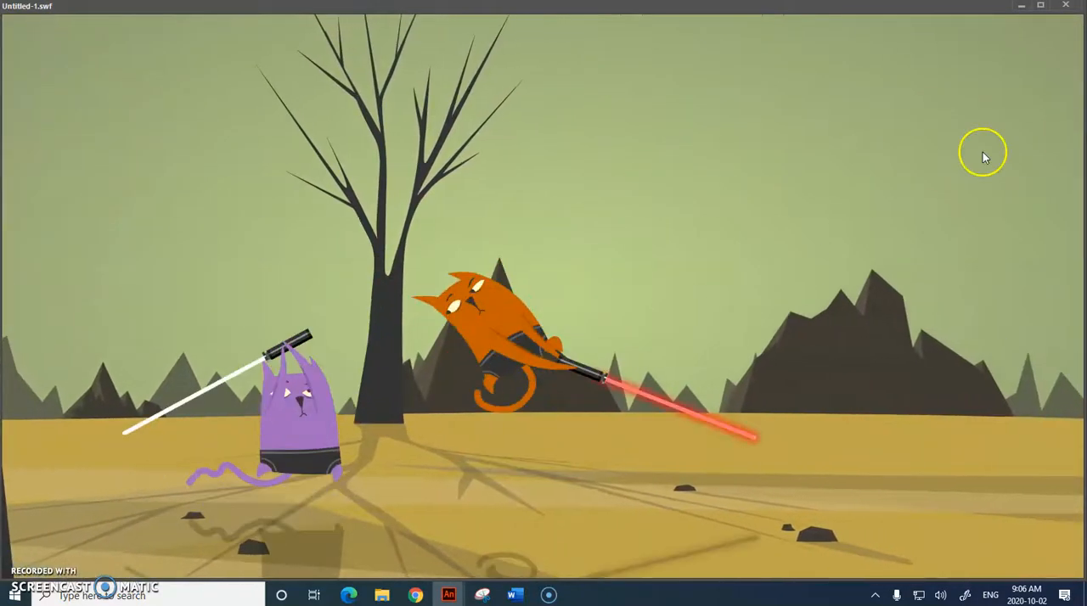
left_click(1066, 5)
left_click(240, 424)
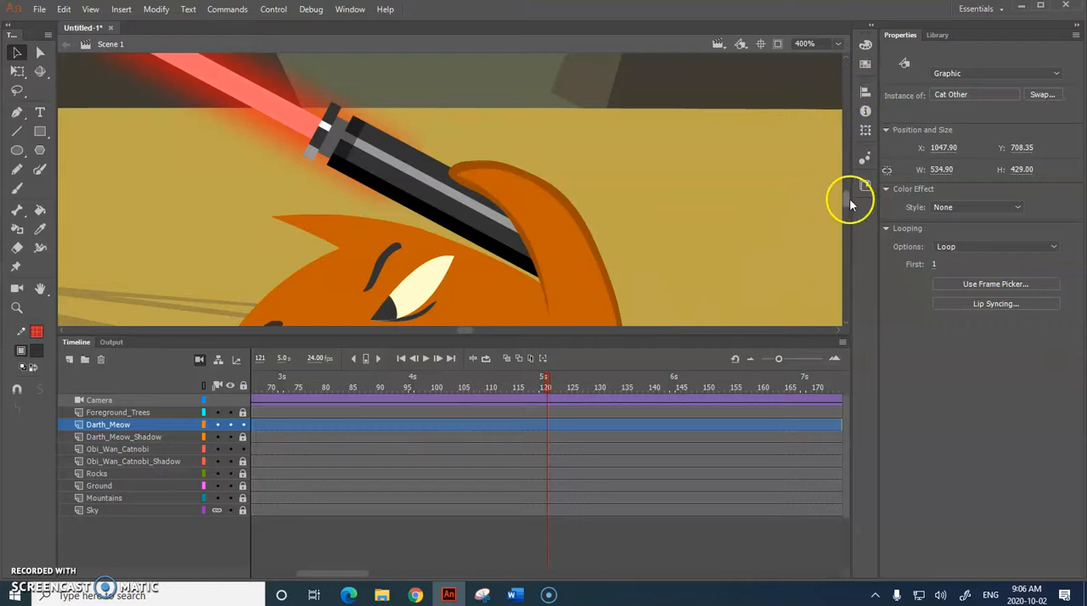
Step: View the stage at 100% and scrub the main timeline back to frame 70 to inspect the two cats' crossed sabers
left_click_drag(848, 201, 844, 201)
left_click(837, 43)
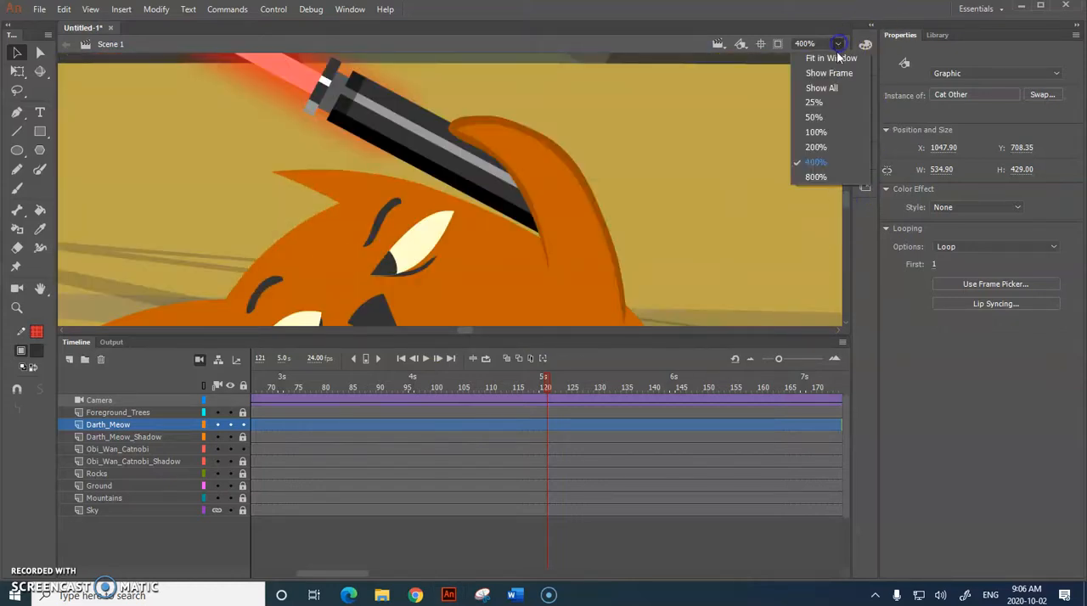
left_click(836, 135)
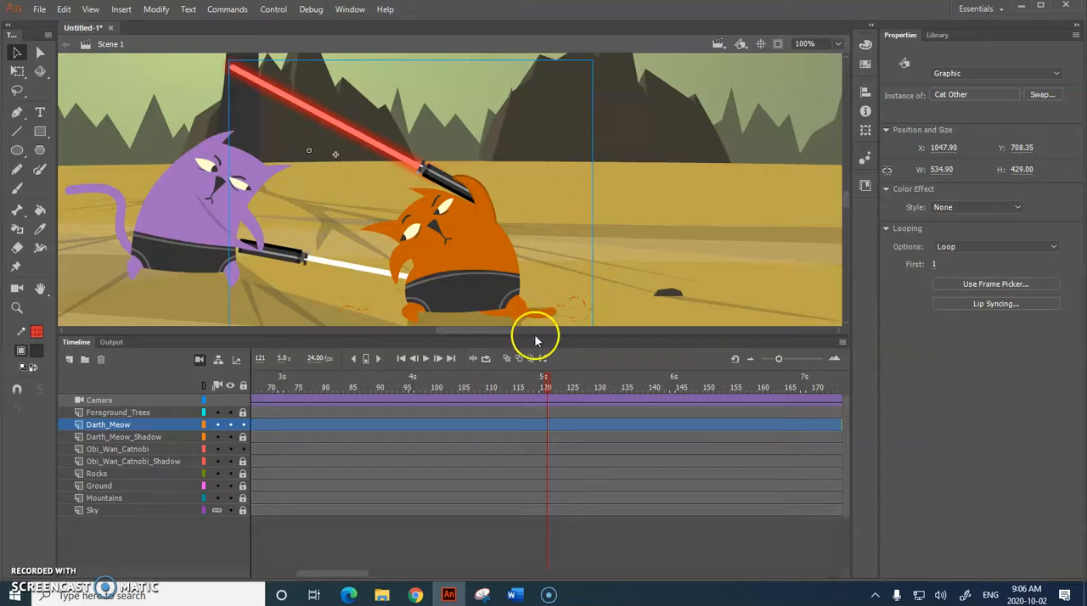
mouse_move(543, 383)
left_mouse_down()
mouse_move(196, 385)
mouse_move(529, 386)
mouse_move(581, 398)
mouse_move(502, 400)
mouse_move(524, 404)
mouse_move(539, 386)
left_mouse_up()
left_click_drag(182, 365, 304, 367)
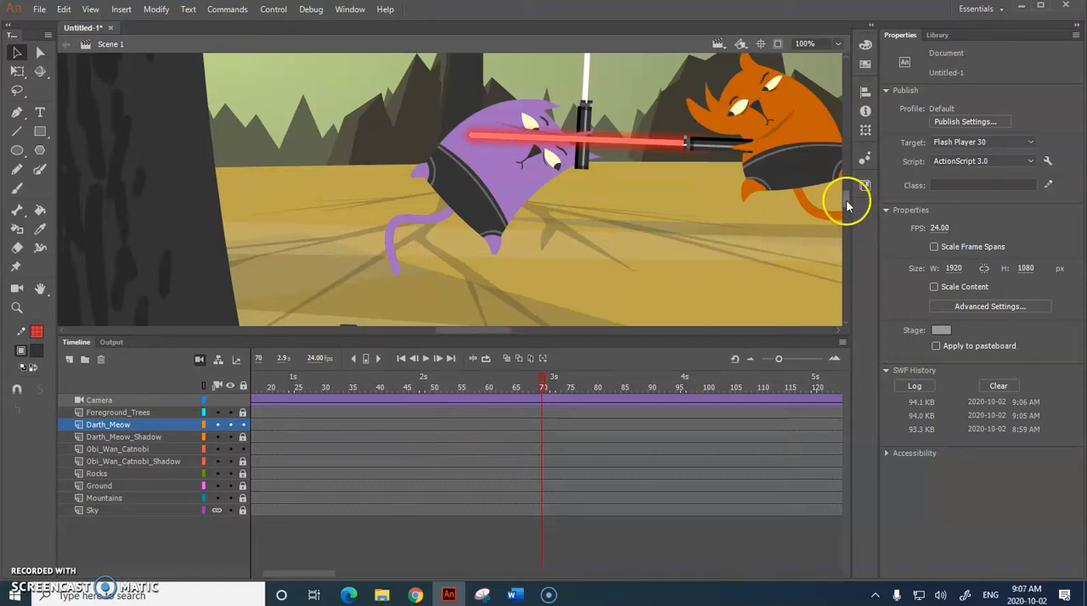
left_click_drag(846, 201, 845, 196)
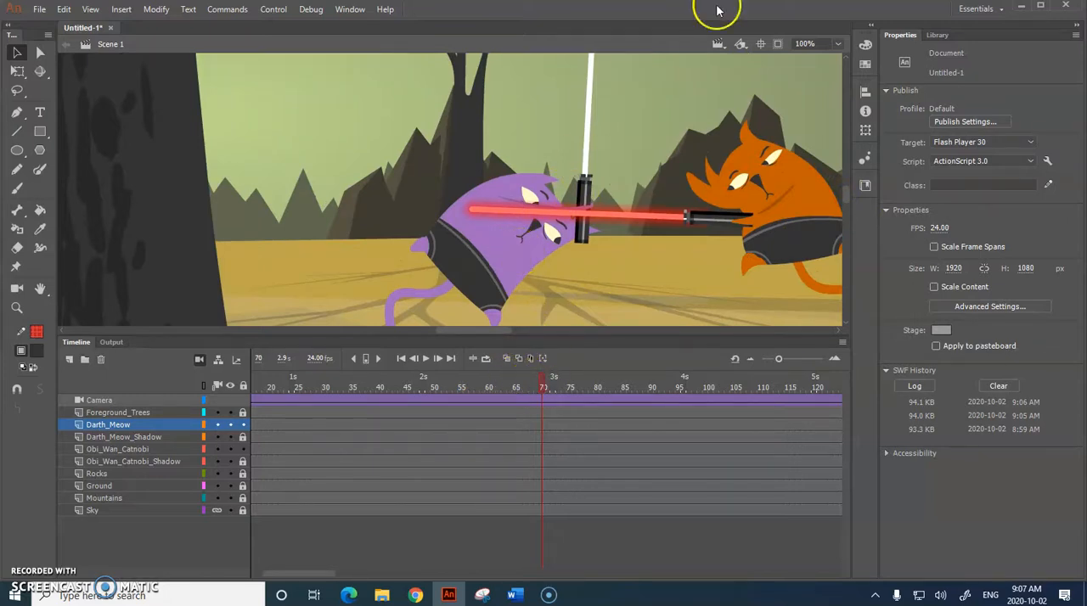
Step: Open the orange cat's Cat Other symbol and toggle the visibility of the top Layer_1, Layer_5 and the FACE folder to identify their artwork
left_click(779, 191)
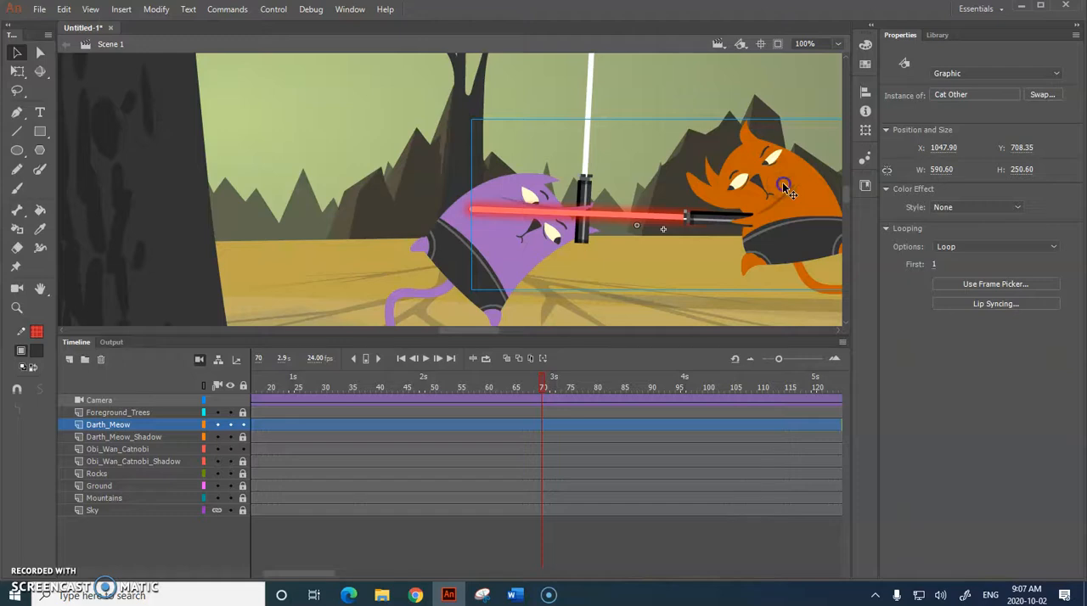
double_click(783, 188)
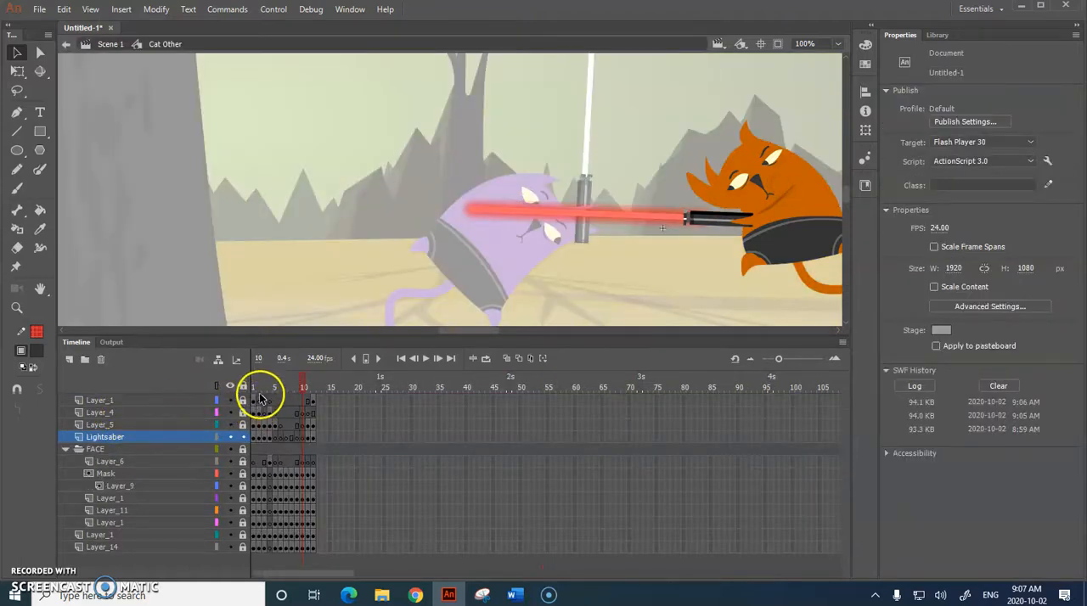
left_click(231, 400)
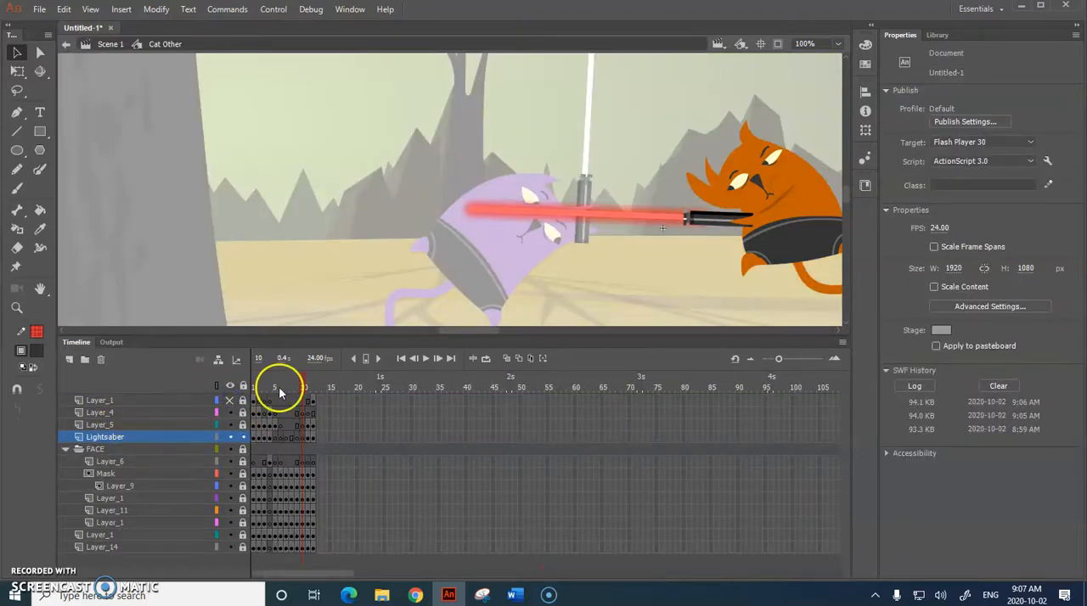
left_click_drag(485, 330, 501, 331)
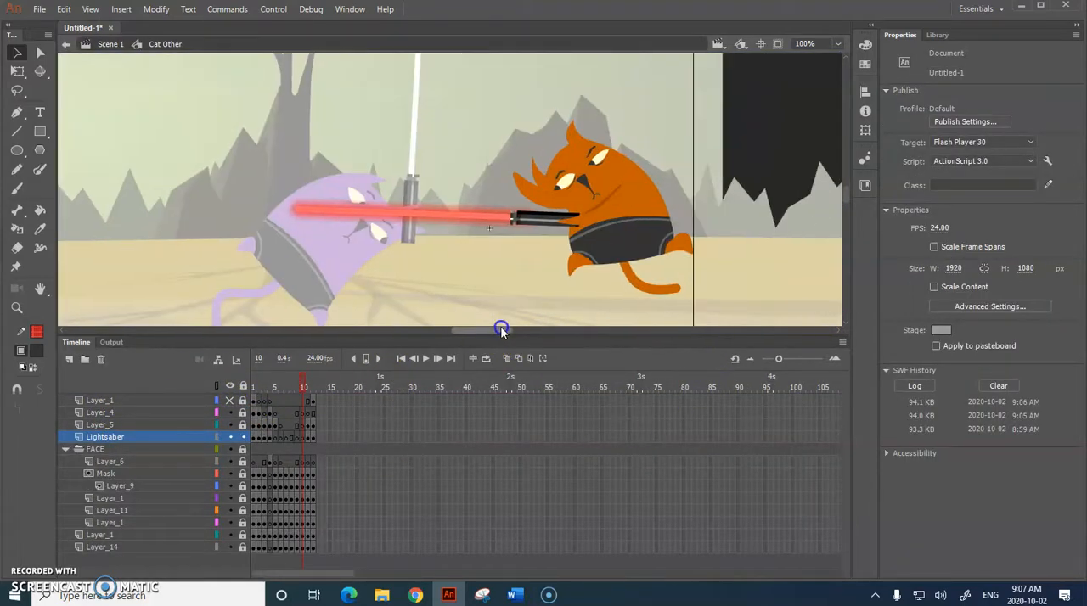
left_click(231, 400)
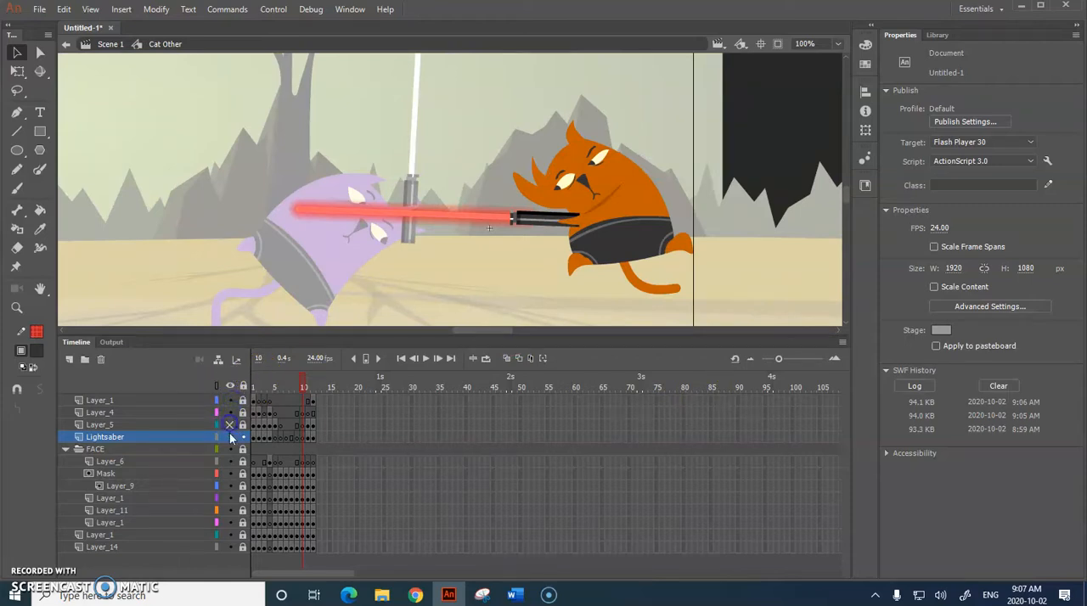
left_click(230, 424)
left_click(230, 449)
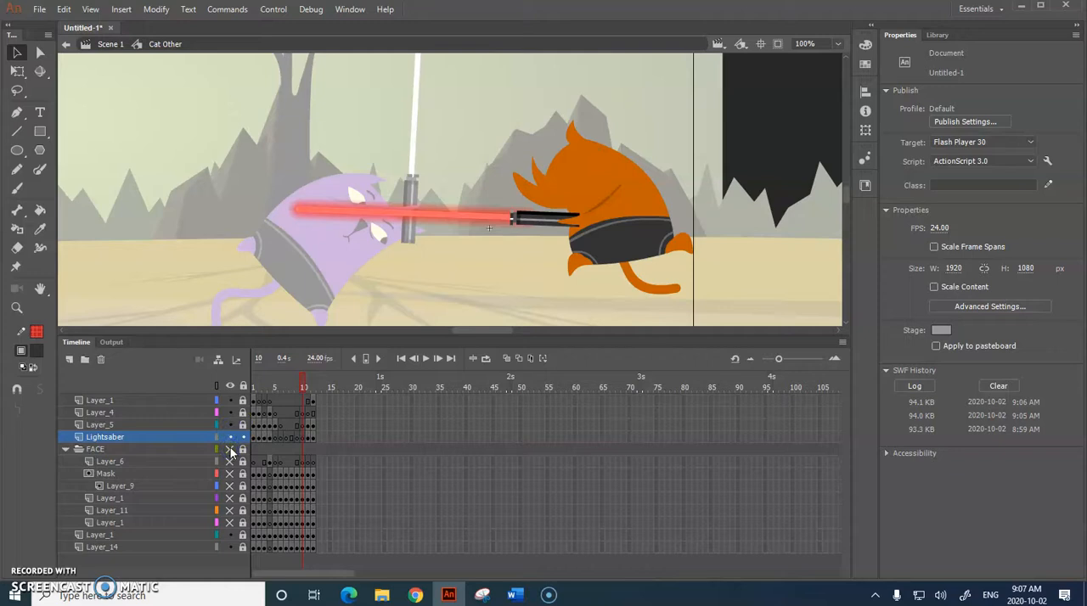
left_click(231, 449)
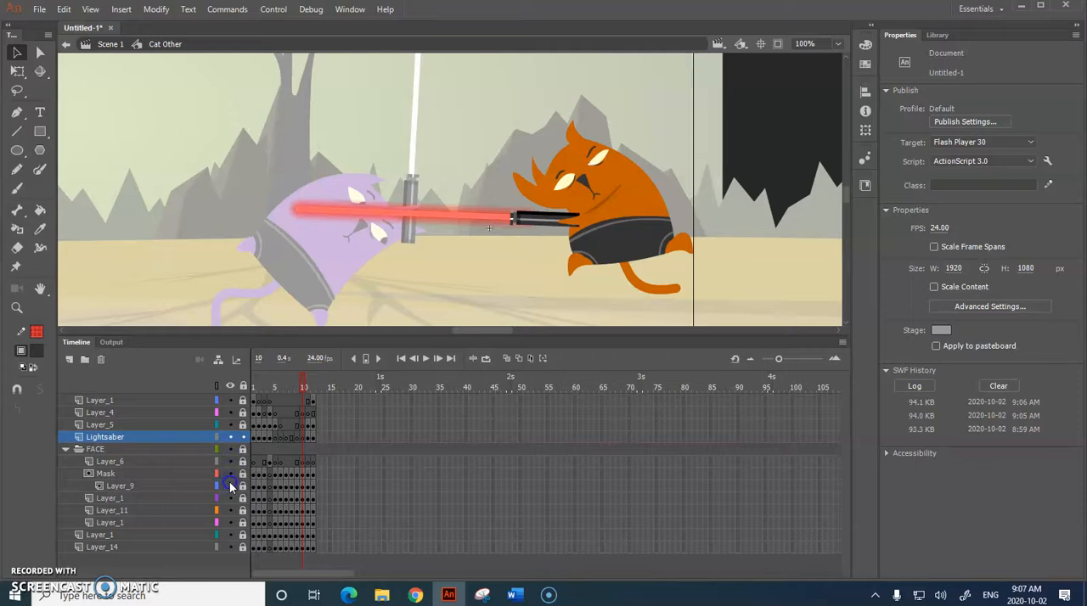
Step: Toggle the visibility of the lower layers inside FACE and of the Layer_1 beneath the folder to see which artwork each holds
left_click(230, 496)
left_click(231, 511)
left_click(228, 511)
left_click(229, 523)
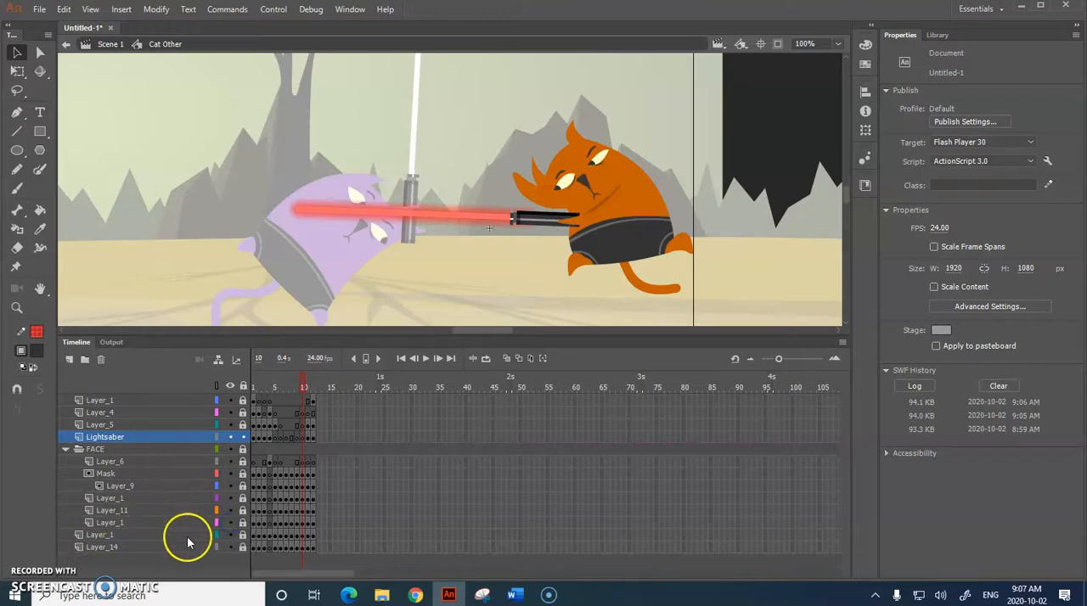
left_click(228, 535)
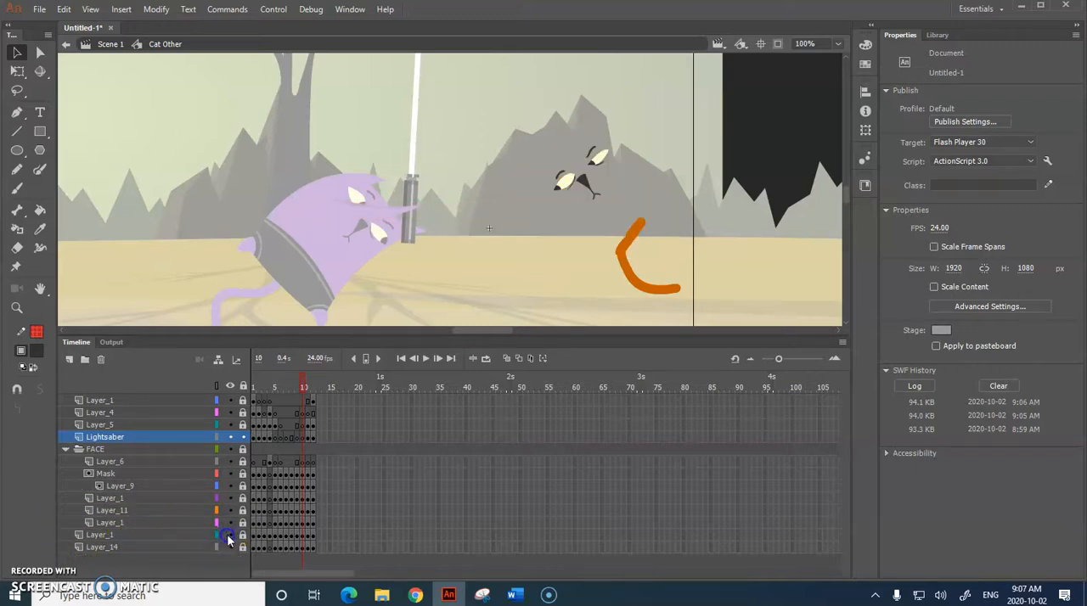
left_click(228, 534)
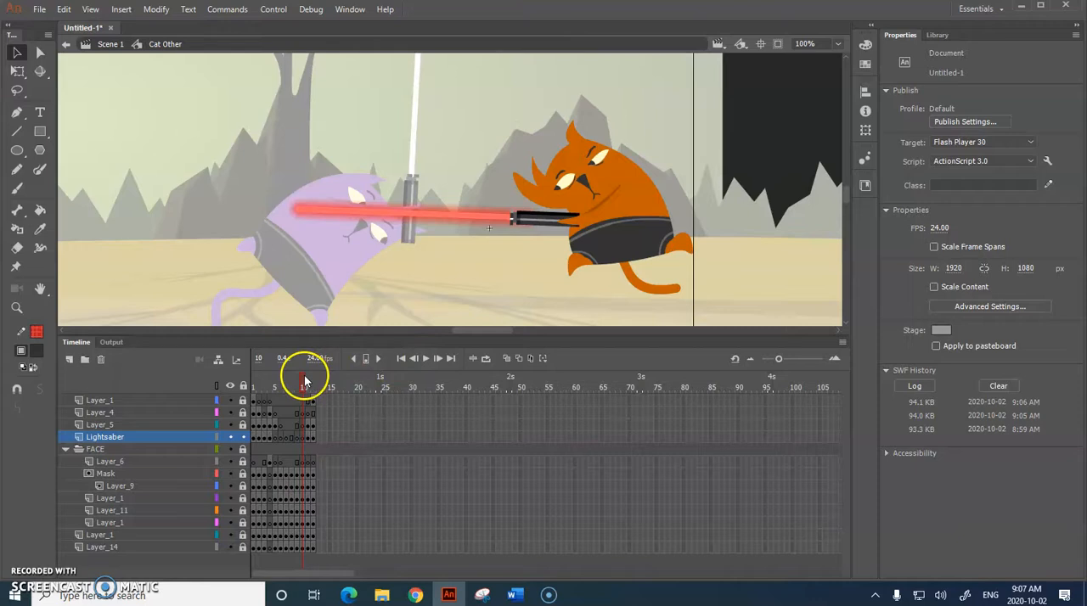
Step: Scrub through the Cat Other symbol's frames to review the cat's poses, rewind to frame 1 and return to Scene 1
left_click_drag(301, 380, 273, 379)
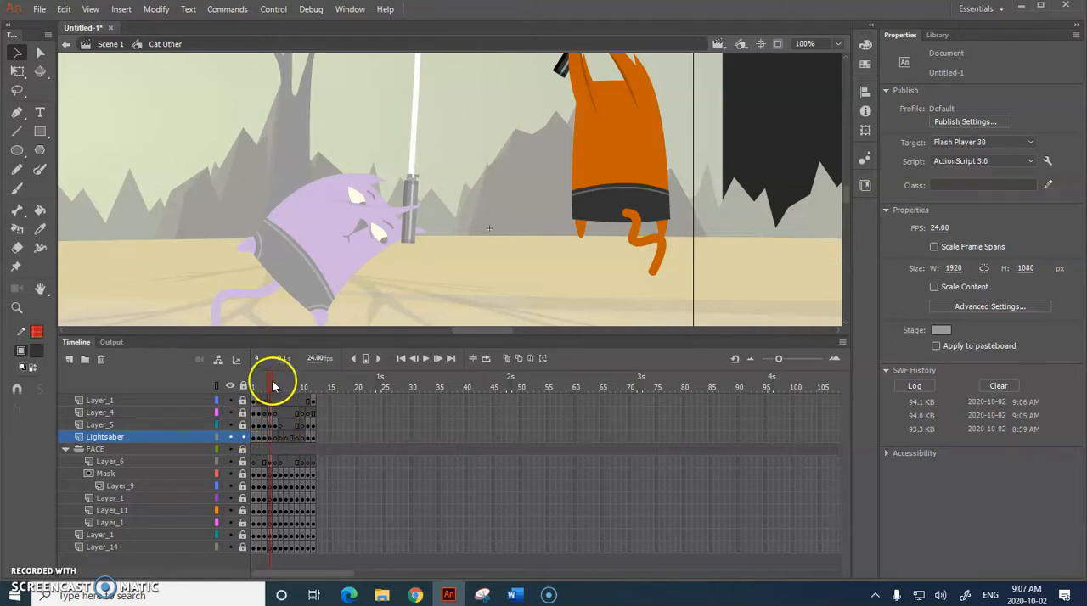
left_click_drag(274, 385, 303, 388)
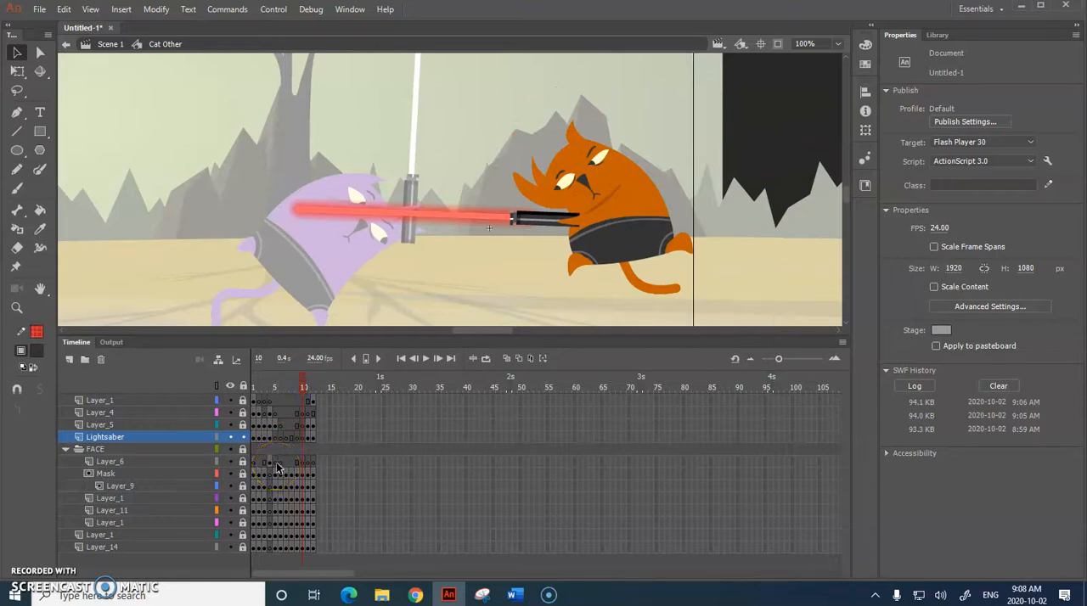
left_click_drag(301, 382, 236, 376)
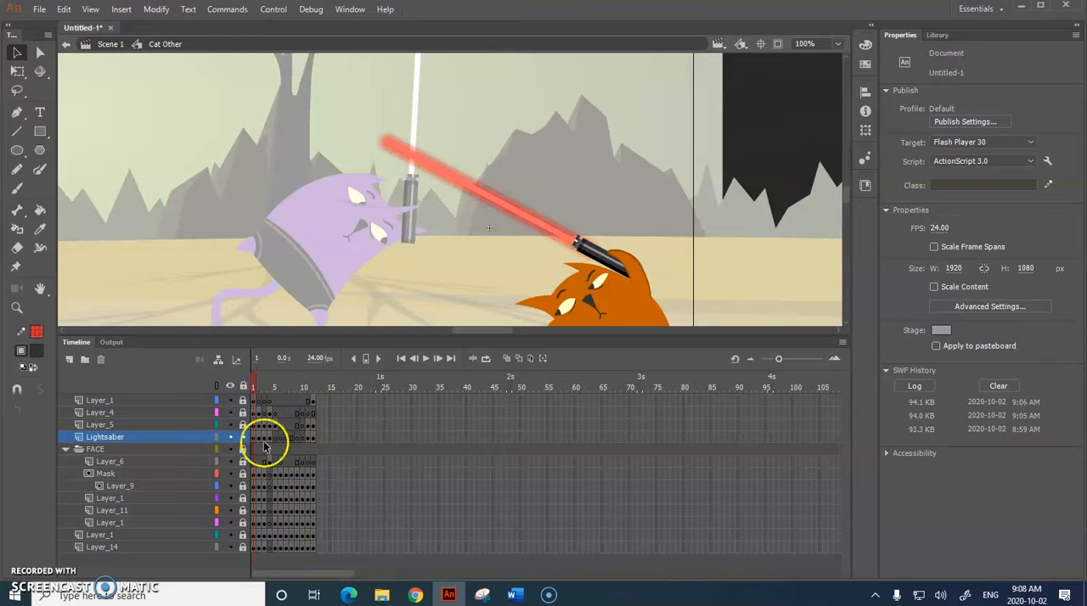
left_click(116, 46)
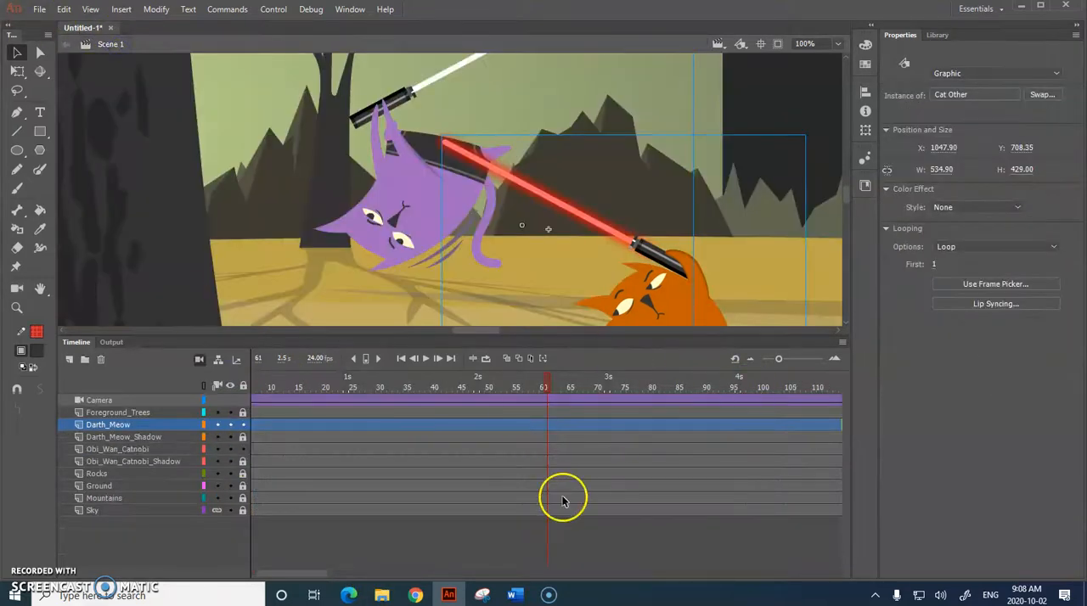